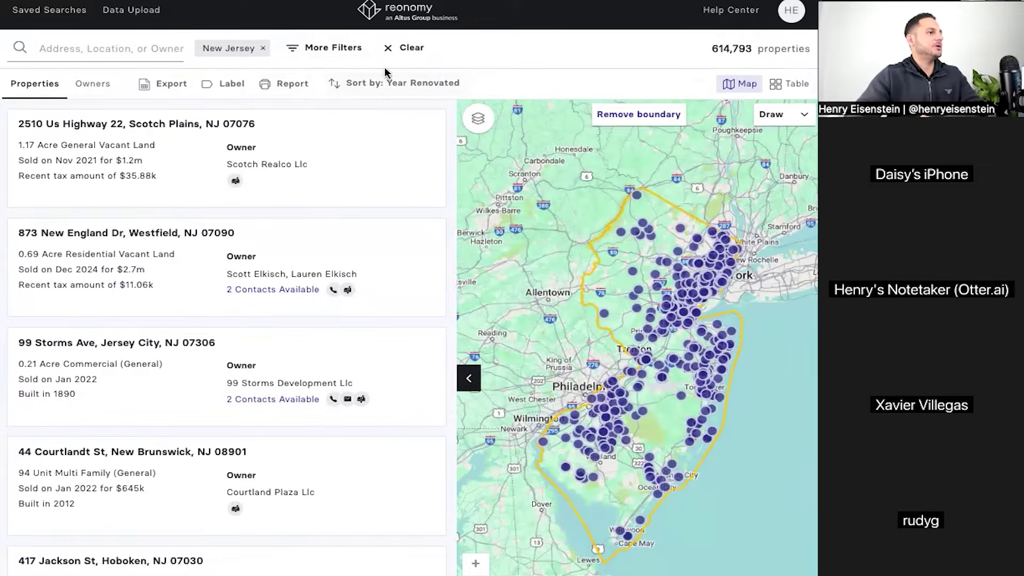
- Filter the New Jersey properties to the Multi Family (General) property type
left_click(327, 50)
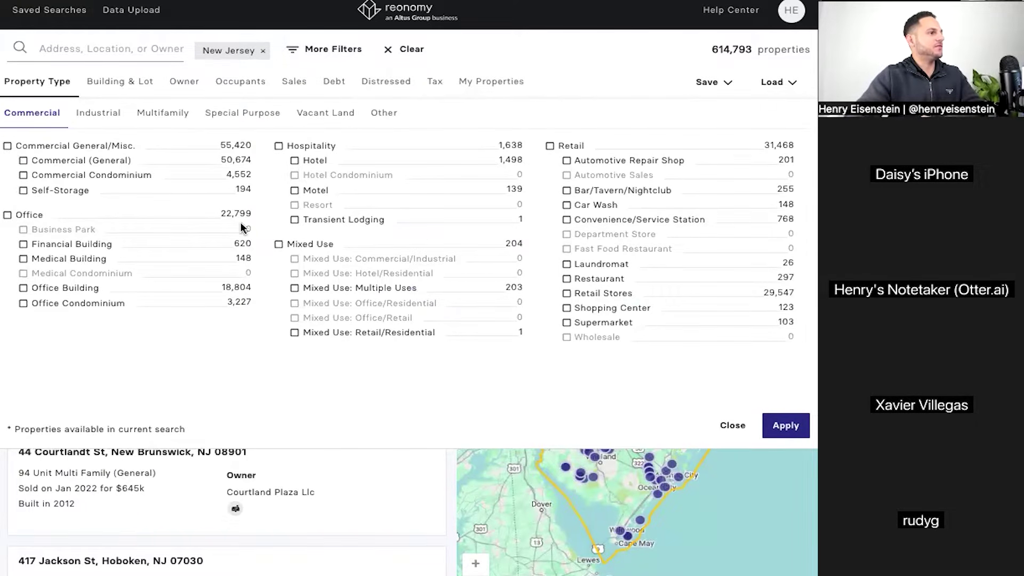
left_click(98, 112)
left_click(170, 114)
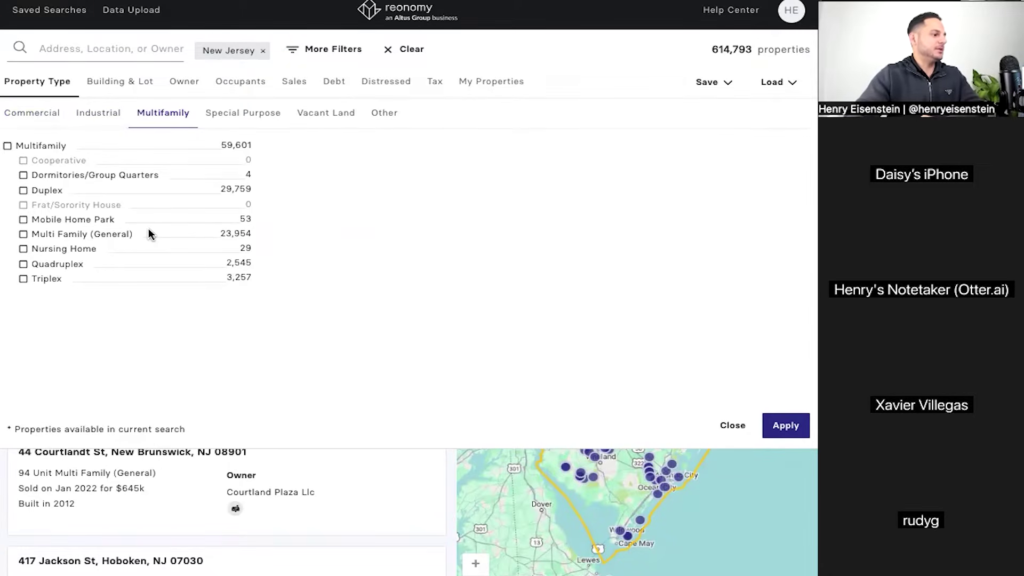
left_click(107, 239)
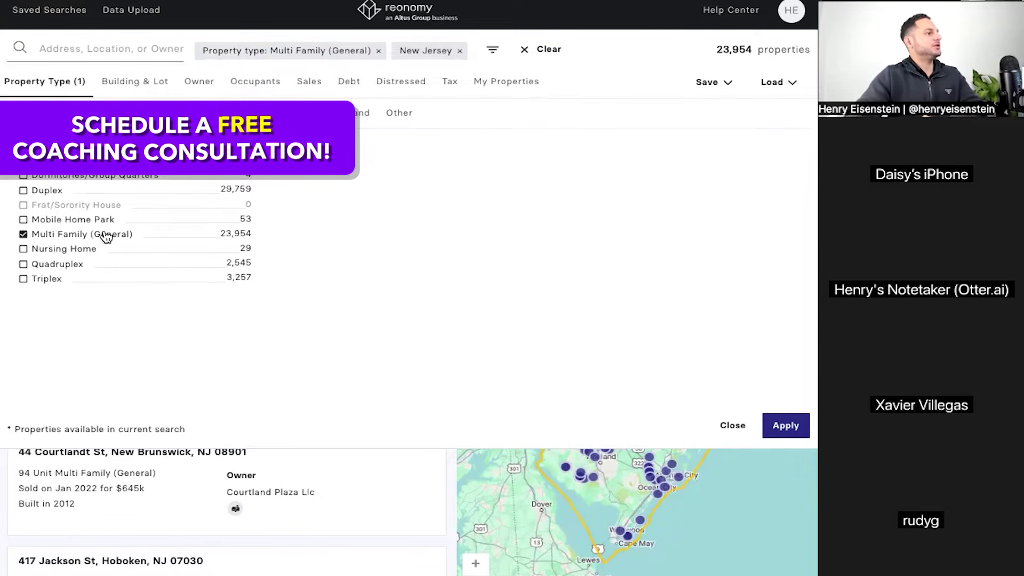
- Limit owners to the Person type with a phone number included and no in-state reported mailing address
left_click(199, 83)
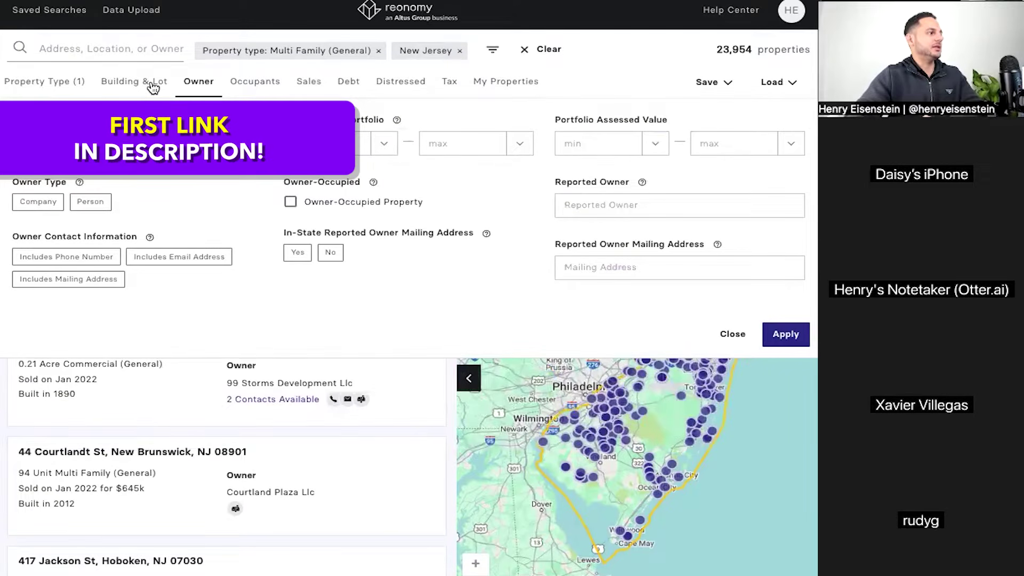
left_click(82, 259)
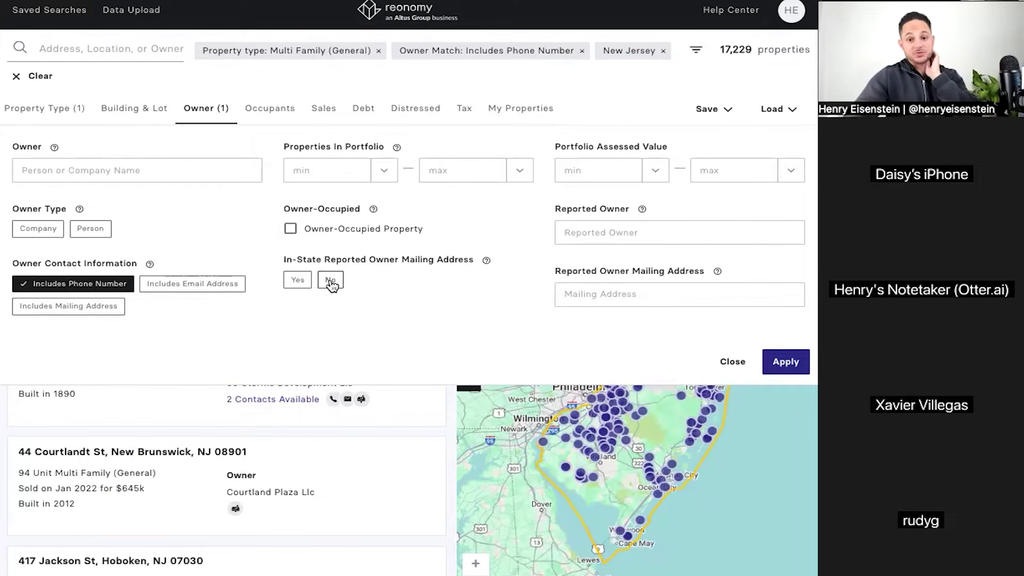
left_click(92, 229)
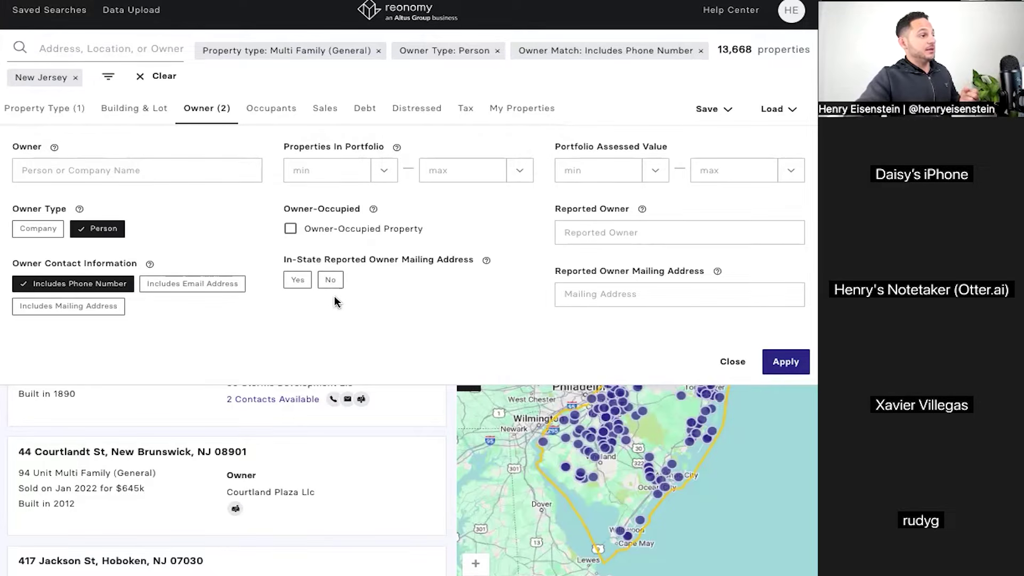
left_click(332, 280)
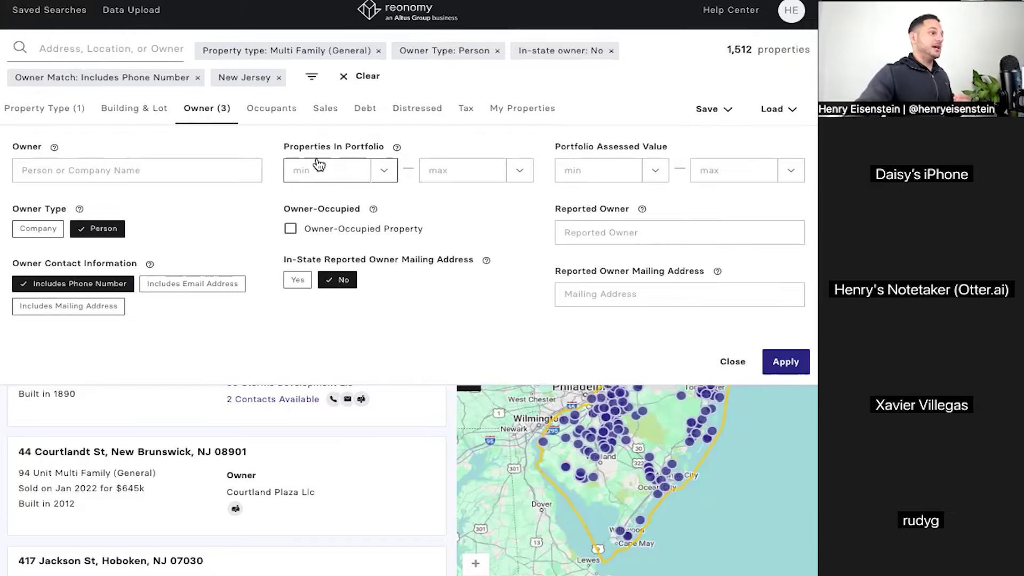
- Restrict the year built to 2000 or earlier, leaving the starting year open
left_click(158, 109)
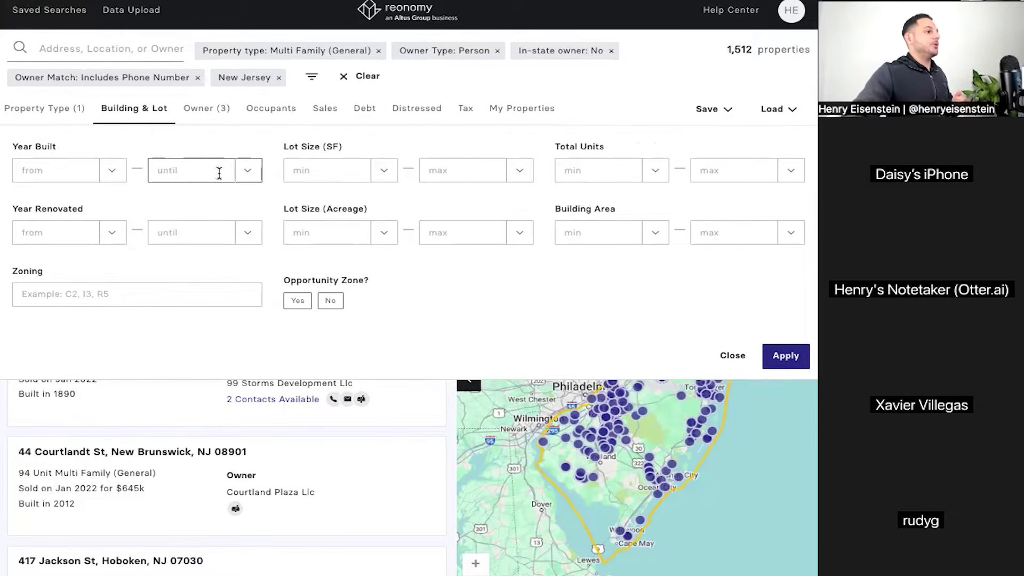
left_click(247, 171)
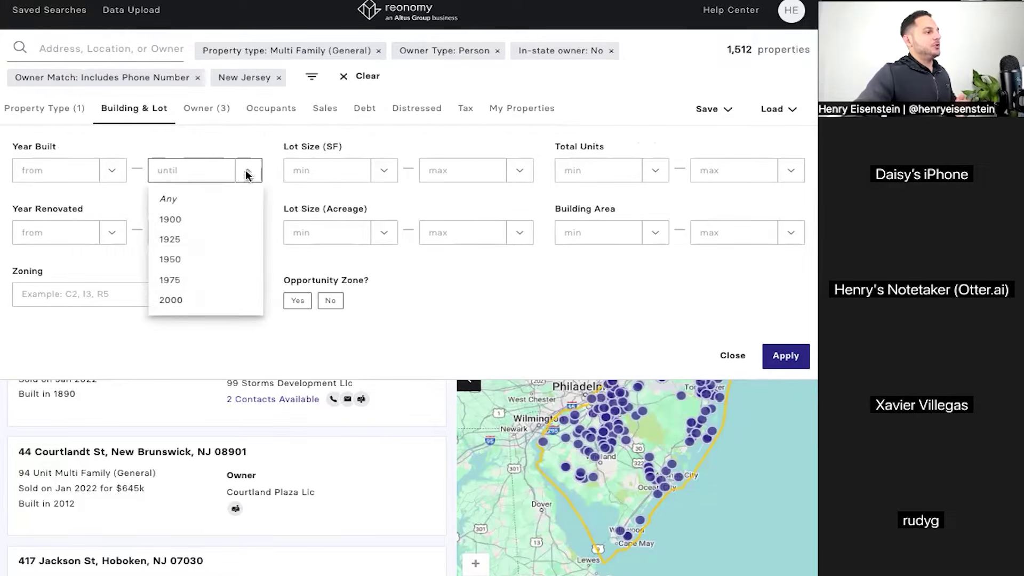
left_click(183, 303)
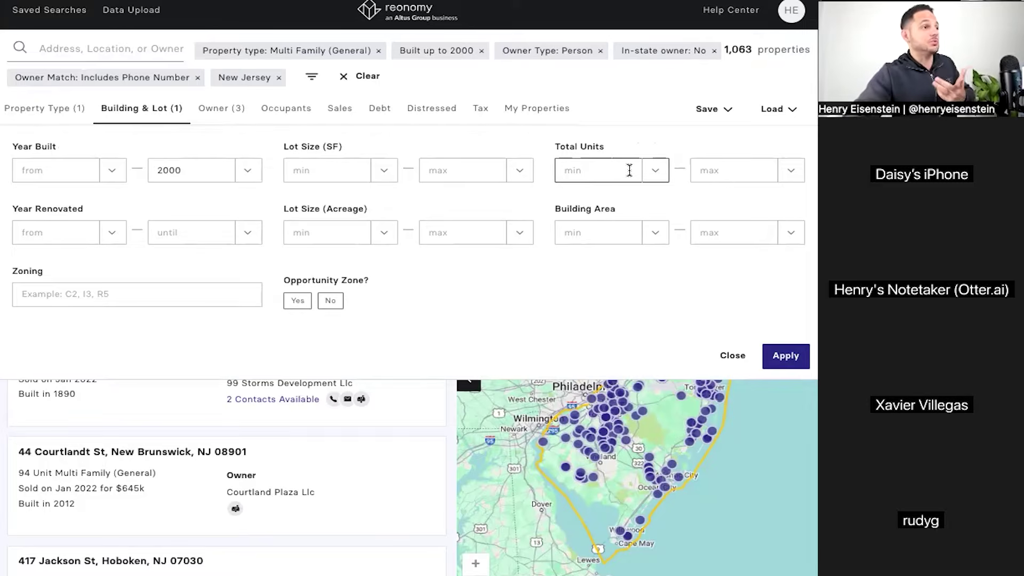
- Try a minimum of 10 total units, and reset that minimum to Any
left_click(648, 176)
left_click(671, 193)
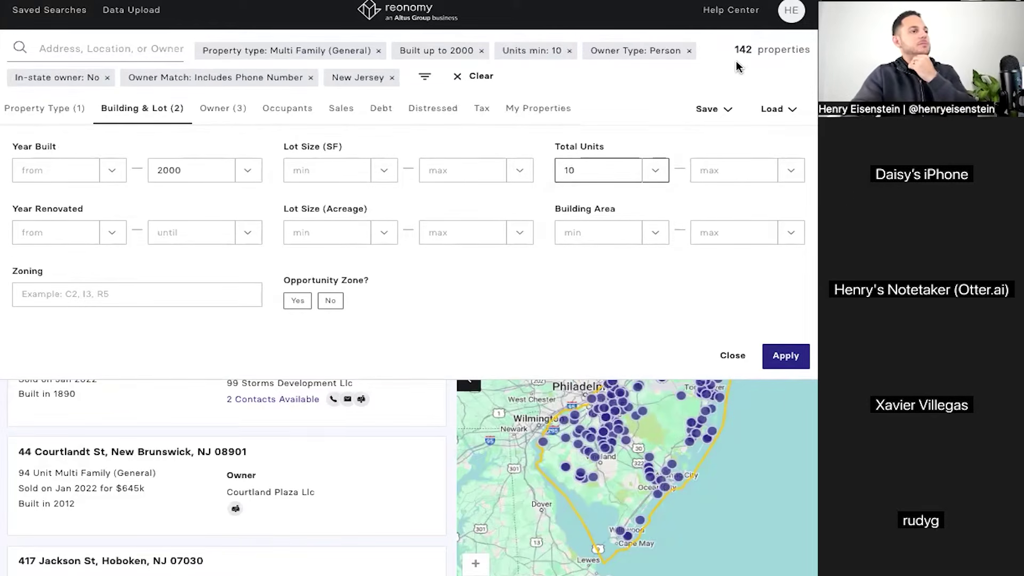
left_click(658, 174)
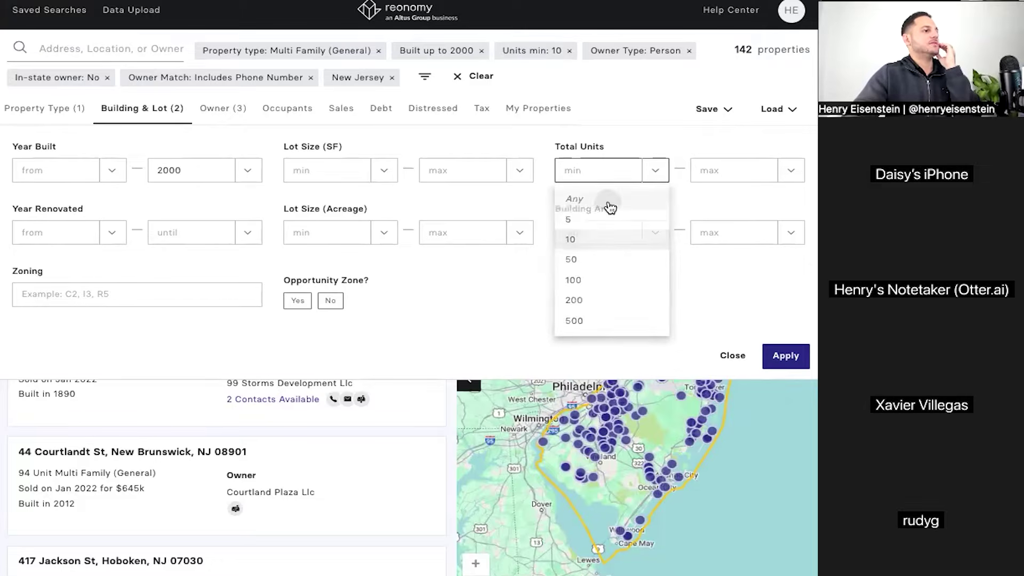
left_click(608, 204)
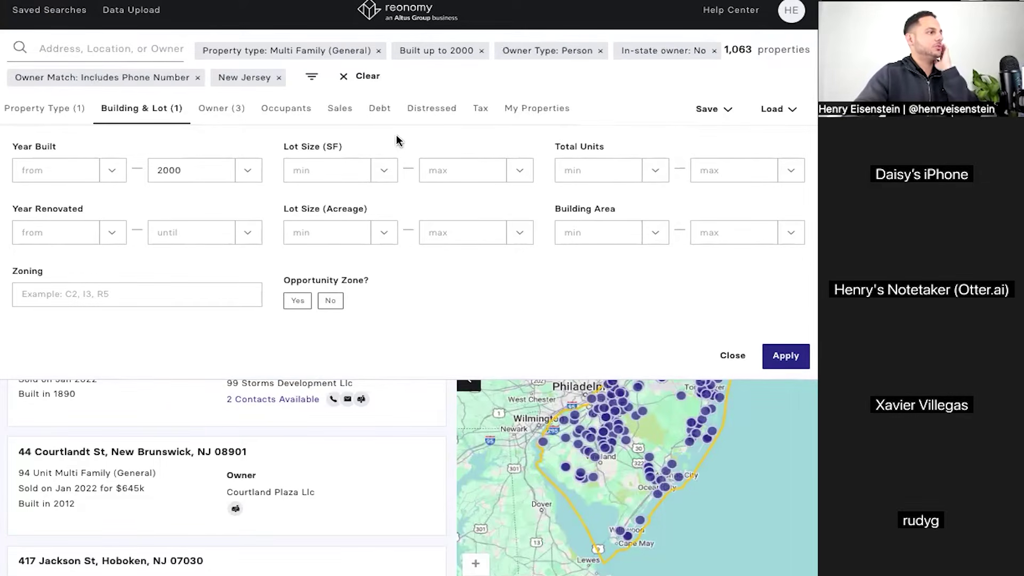
- Filter sale dates to Not Within the past 5 years, and extend the excluded period to the past 10 years
left_click(341, 114)
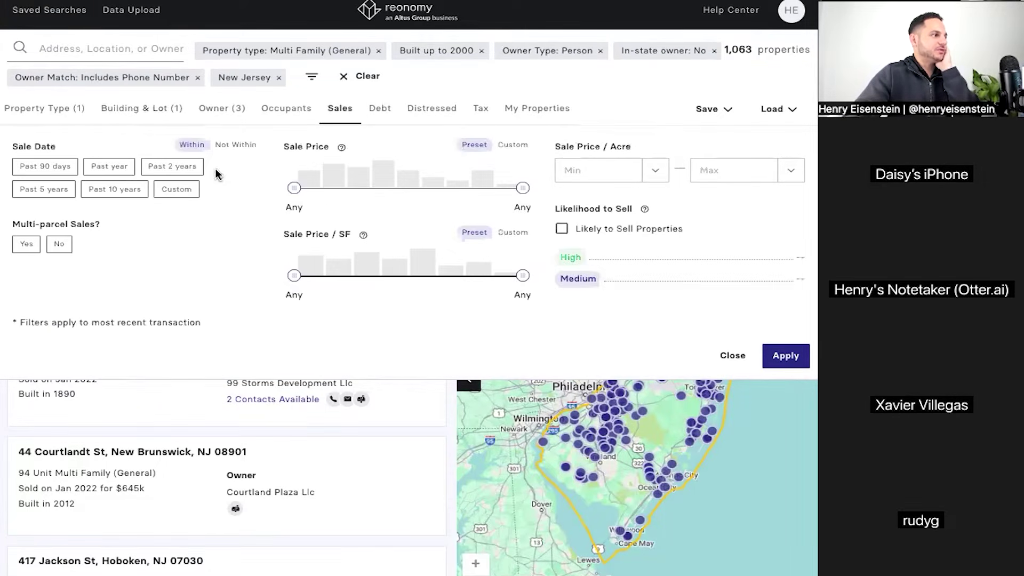
left_click(240, 148)
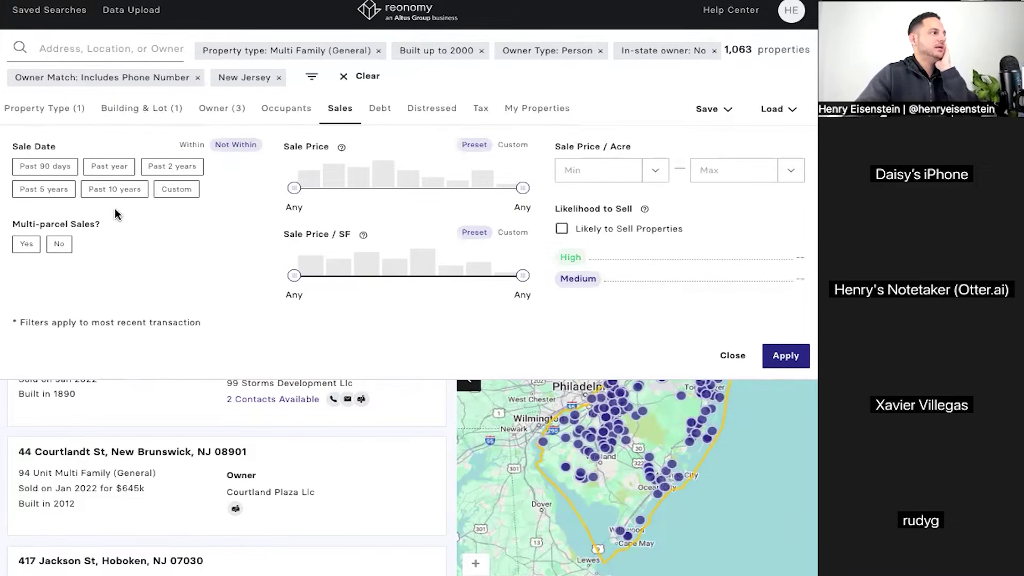
left_click(49, 191)
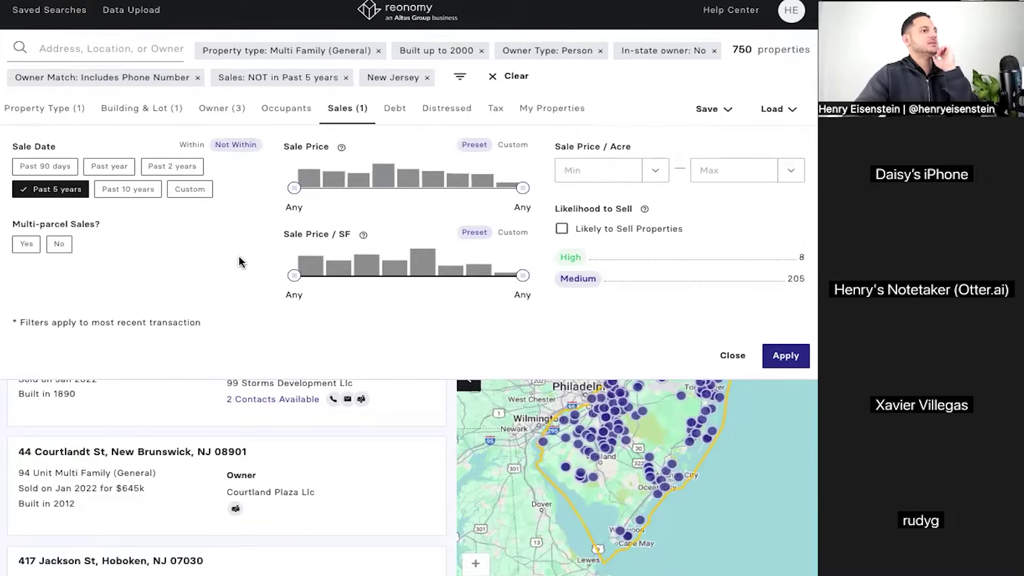
left_click(141, 194)
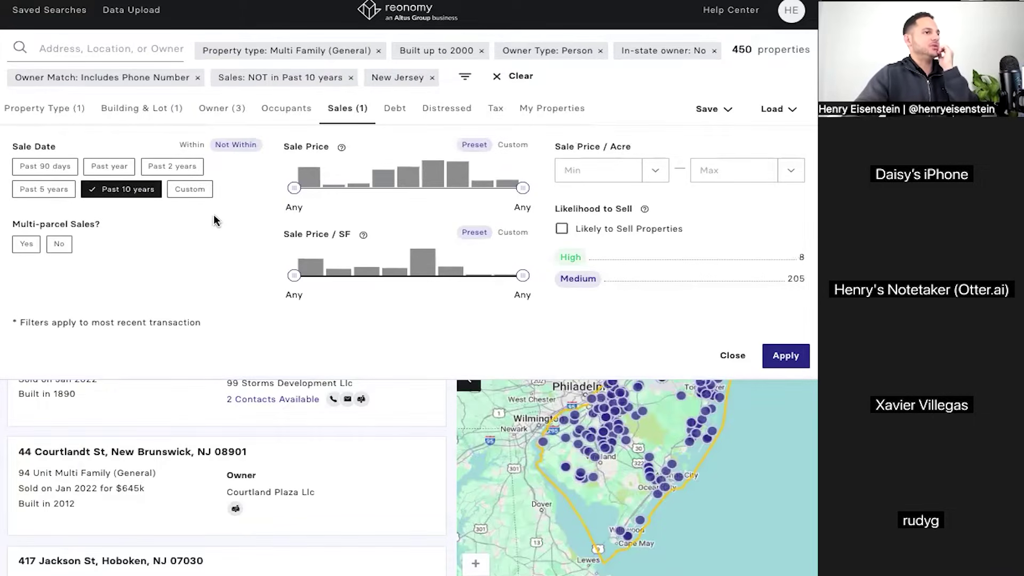
- Set a custom excluded sale date range from Jan 29, 2005 to Jan 29, 2025
left_click(187, 190)
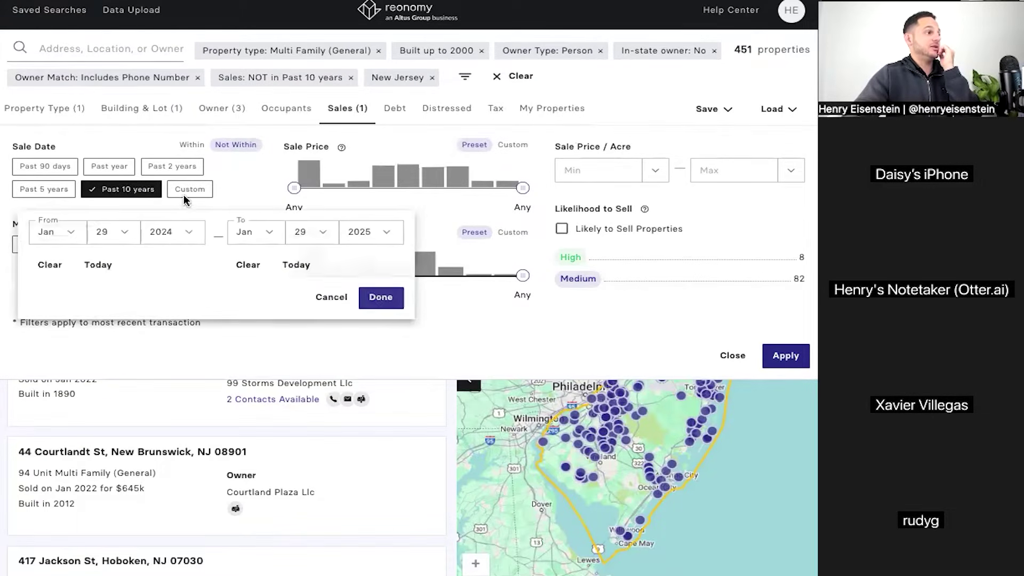
left_click(172, 238)
scroll(178, 246, "up", 3)
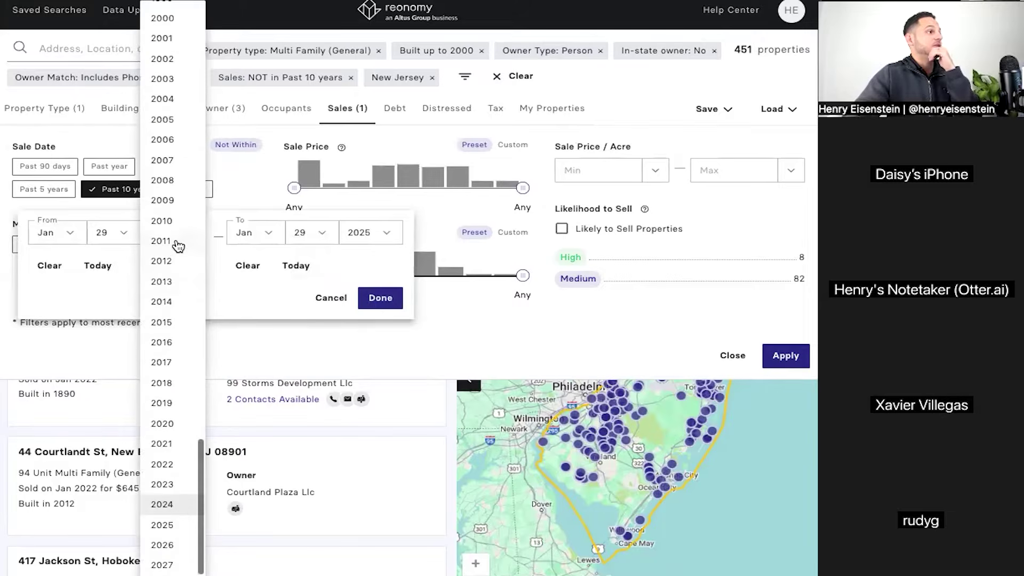
left_click(181, 99)
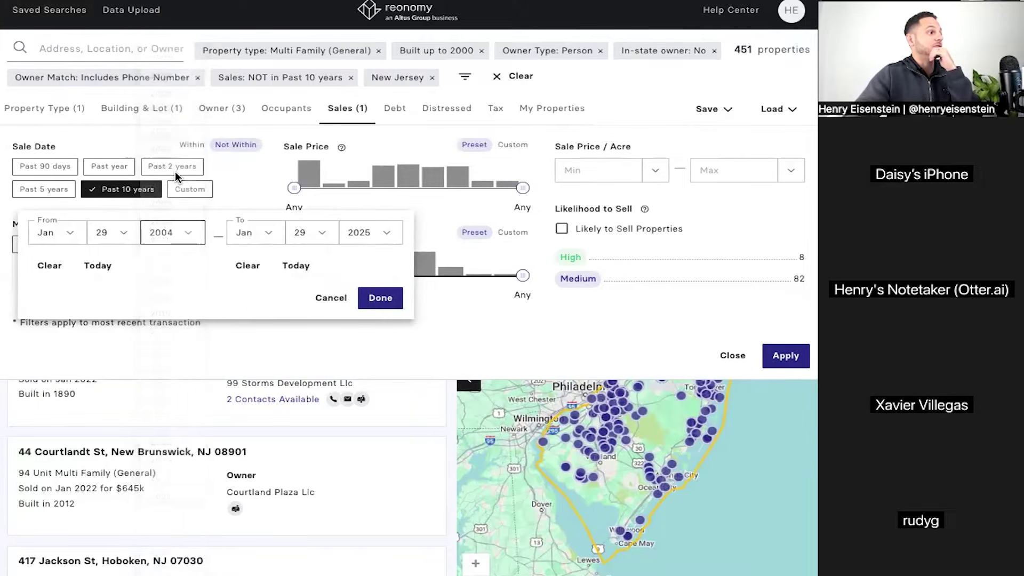
left_click(187, 235)
left_click(168, 332)
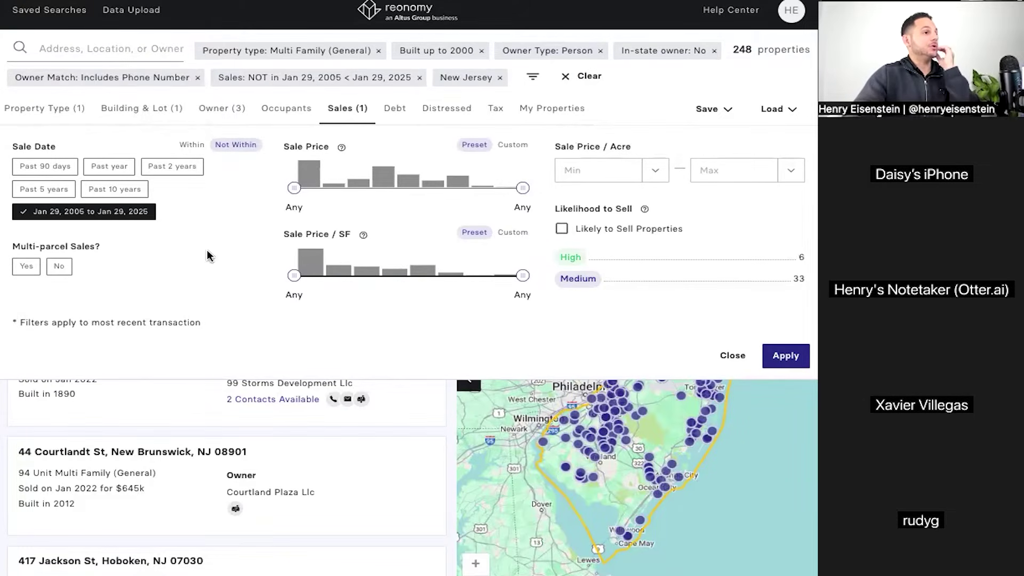
- Set the minimum tax amount to $15,000 and apply all the filters to the search
left_click(486, 118)
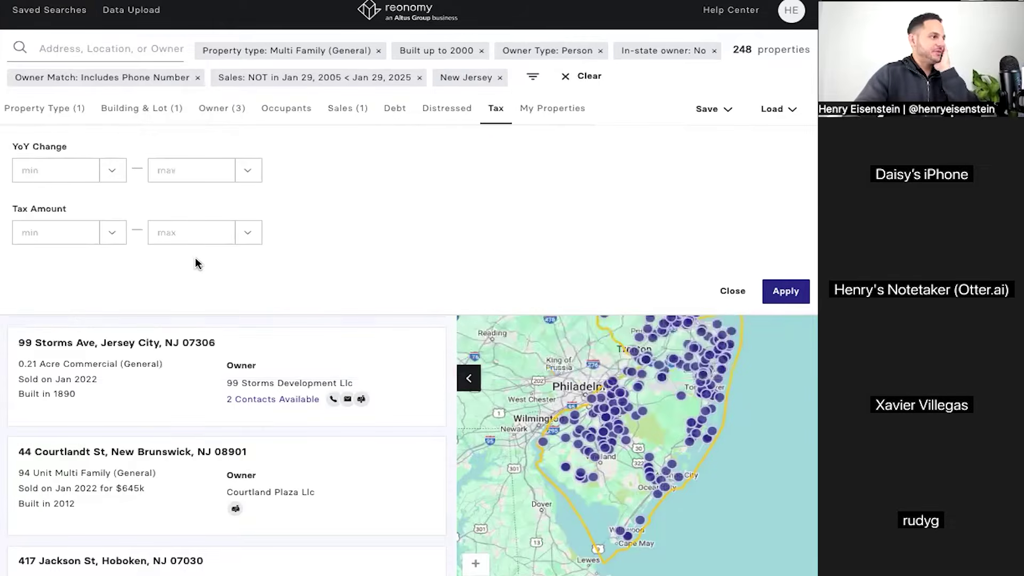
left_click(112, 235)
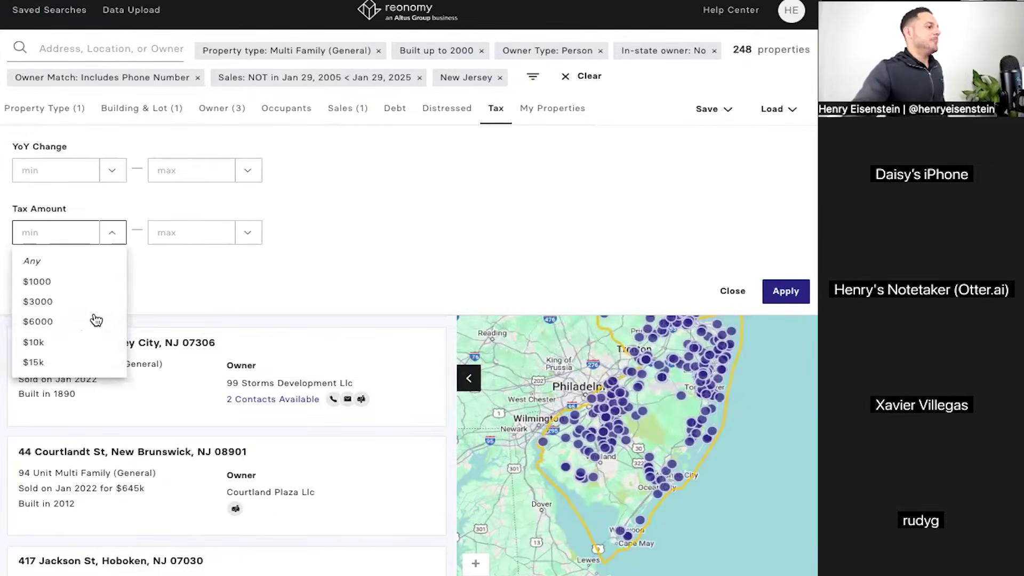
left_click(53, 362)
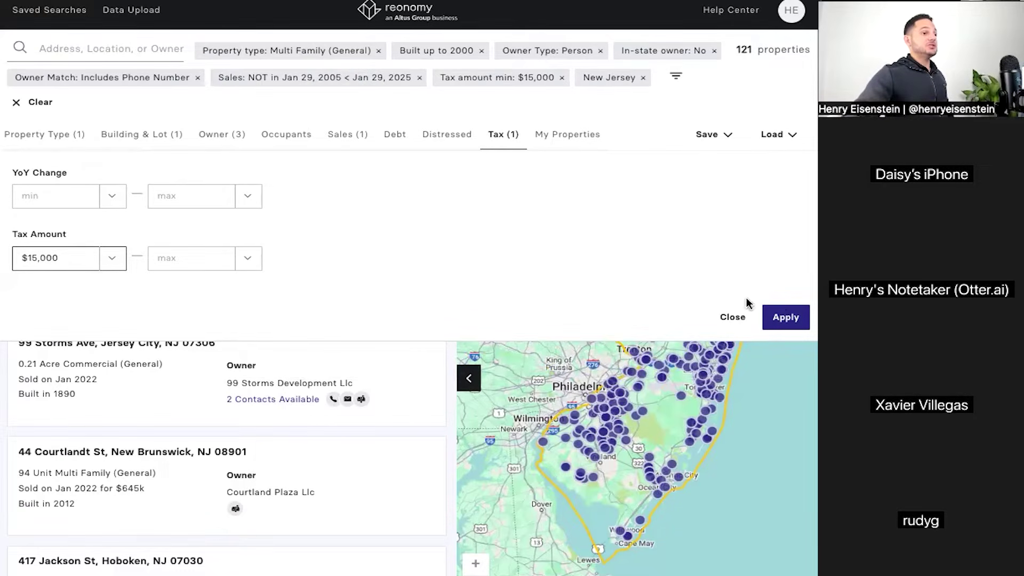
left_click(784, 318)
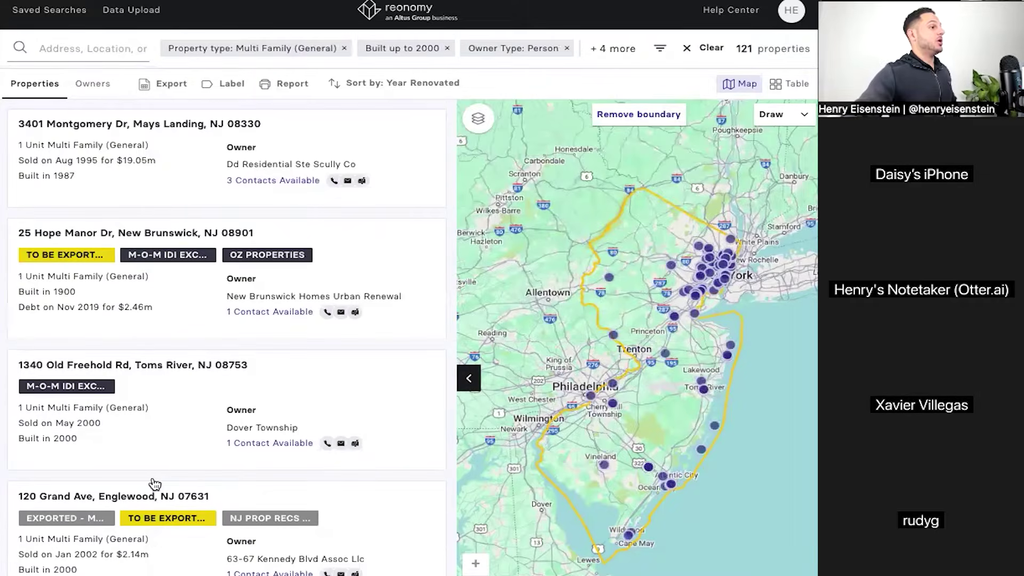
- Look through the list of filtered properties and their owner contact details
scroll(155, 480, "down", 10)
scroll(155, 484, "down", 2)
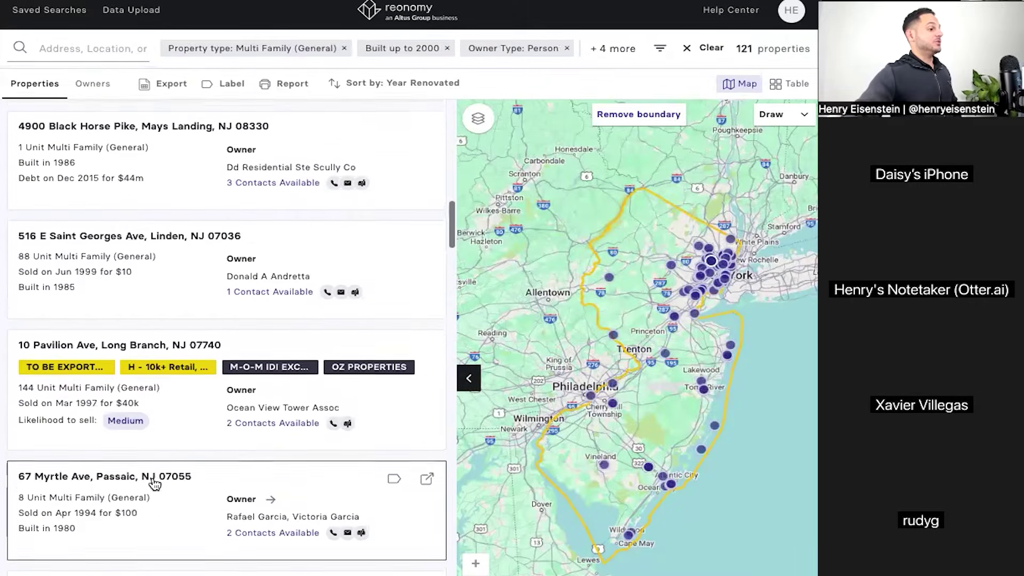
scroll(154, 484, "up", 8)
scroll(155, 484, "up", 2)
scroll(153, 478, "down", 2)
scroll(155, 482, "up", 5)
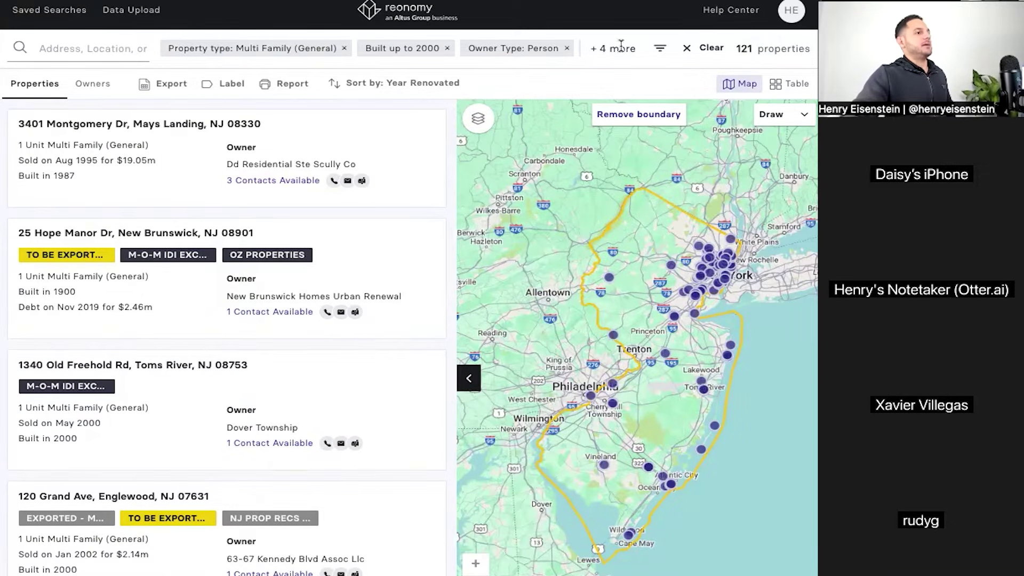
- Remove the Person owner type and the out-of-state mailing address restriction from the owner filters
left_click(660, 48)
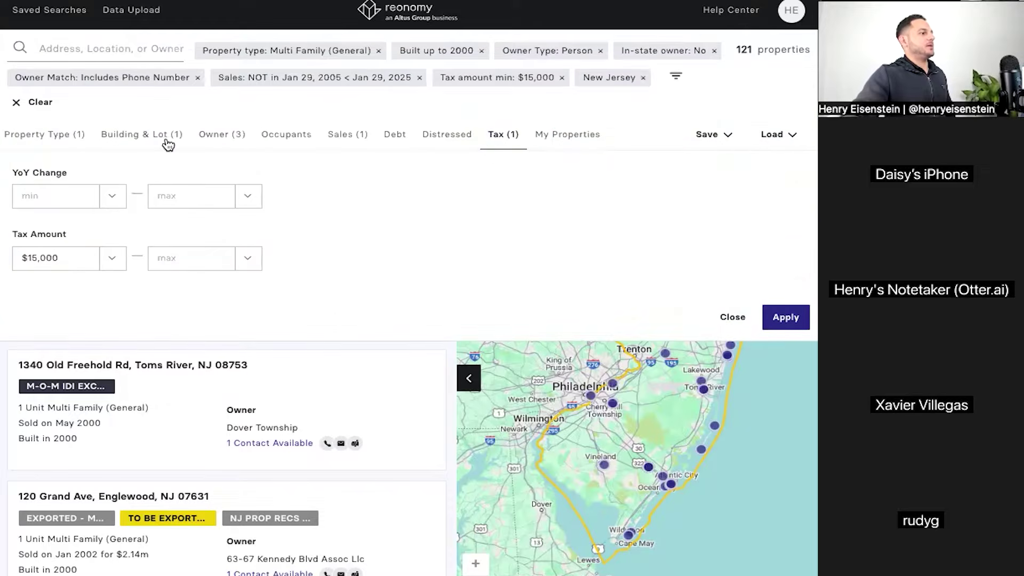
left_click(219, 136)
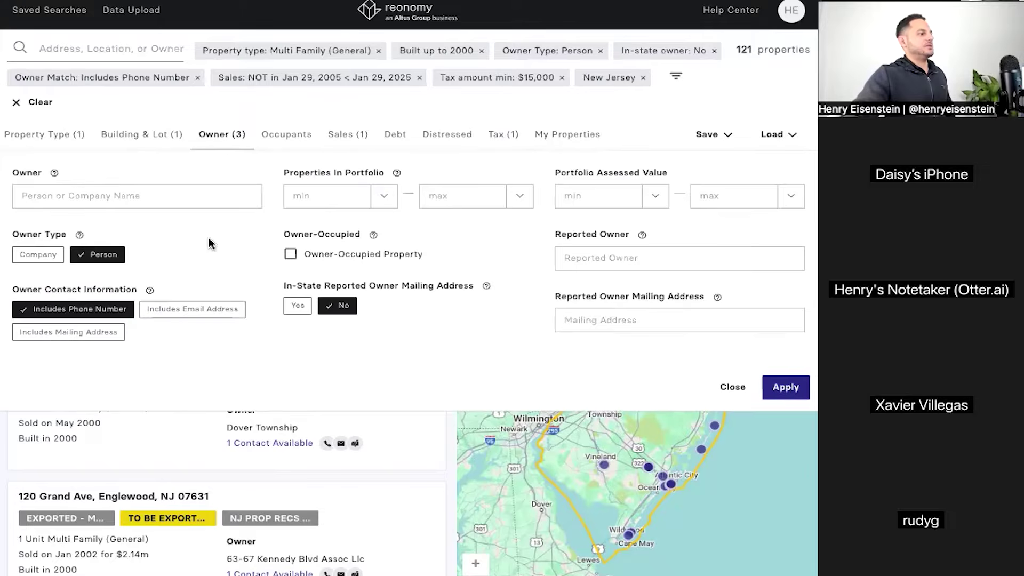
left_click(109, 259)
left_click(93, 258)
left_click(93, 258)
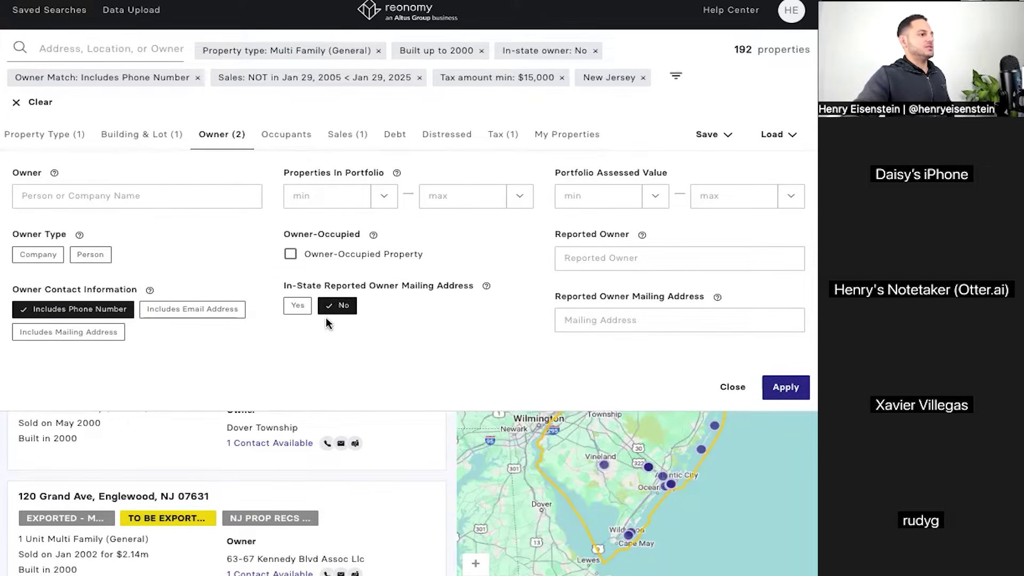
left_click(336, 305)
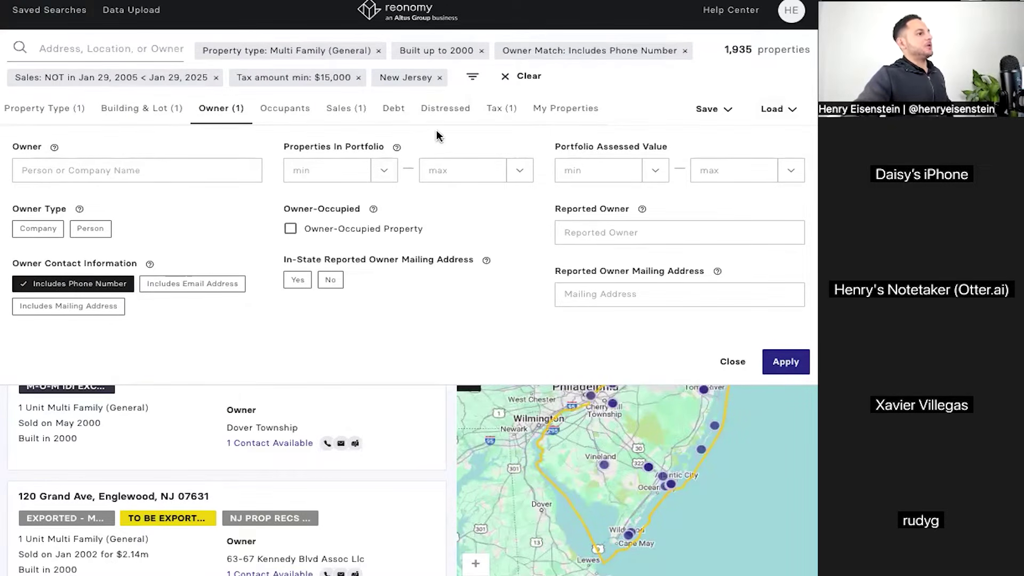
- Limit the sale price per square foot to a maximum of $50
left_click(358, 121)
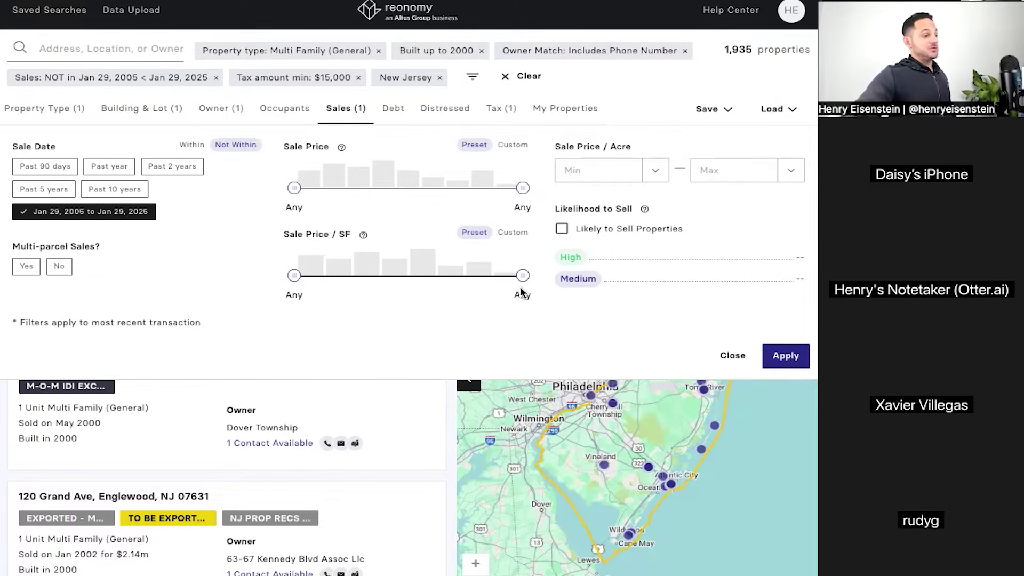
left_click_drag(519, 279, 354, 282)
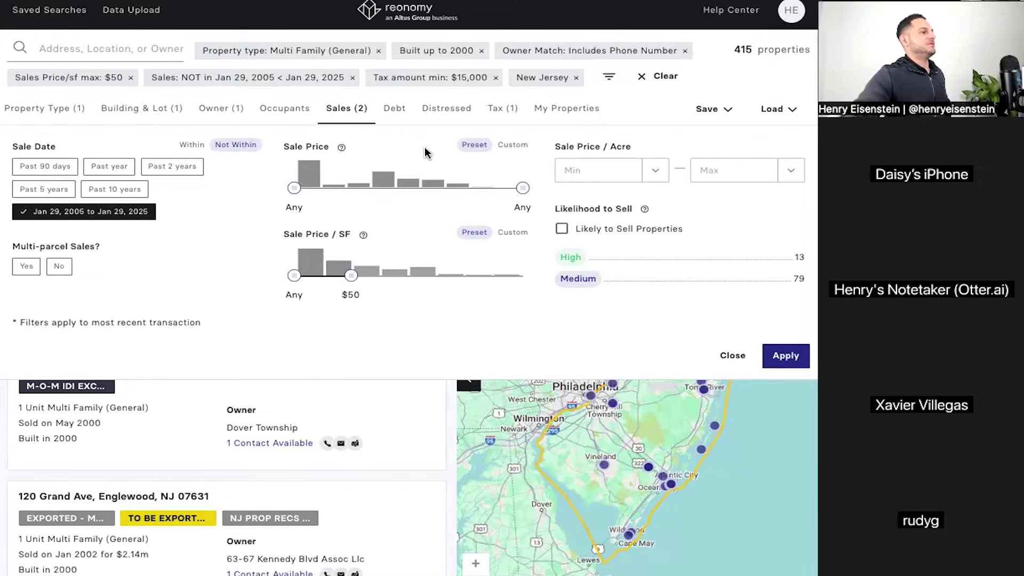
- Cap the tax amount filter at a maximum of $100,000
left_click(495, 122)
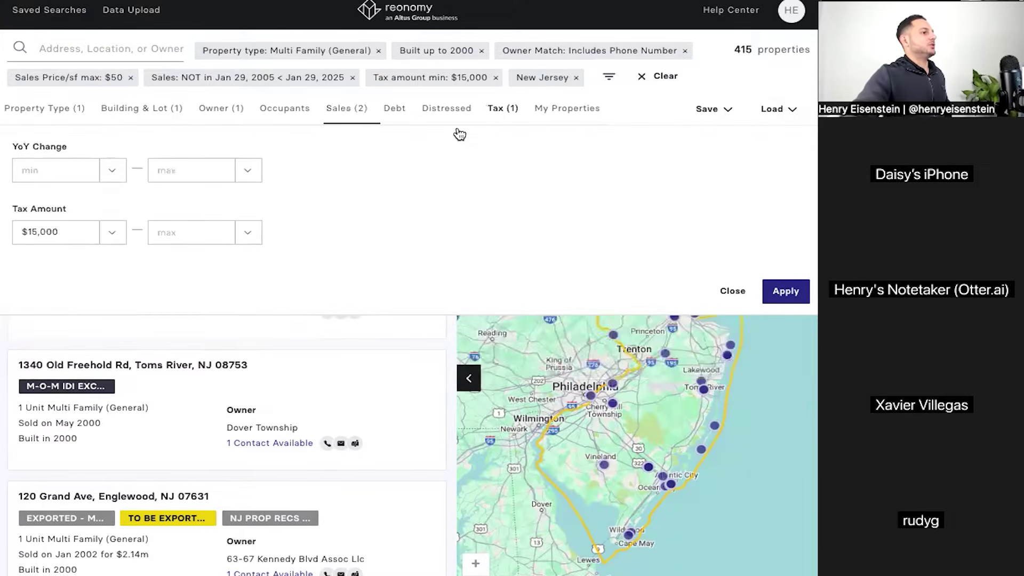
left_click(235, 233)
left_click(215, 238)
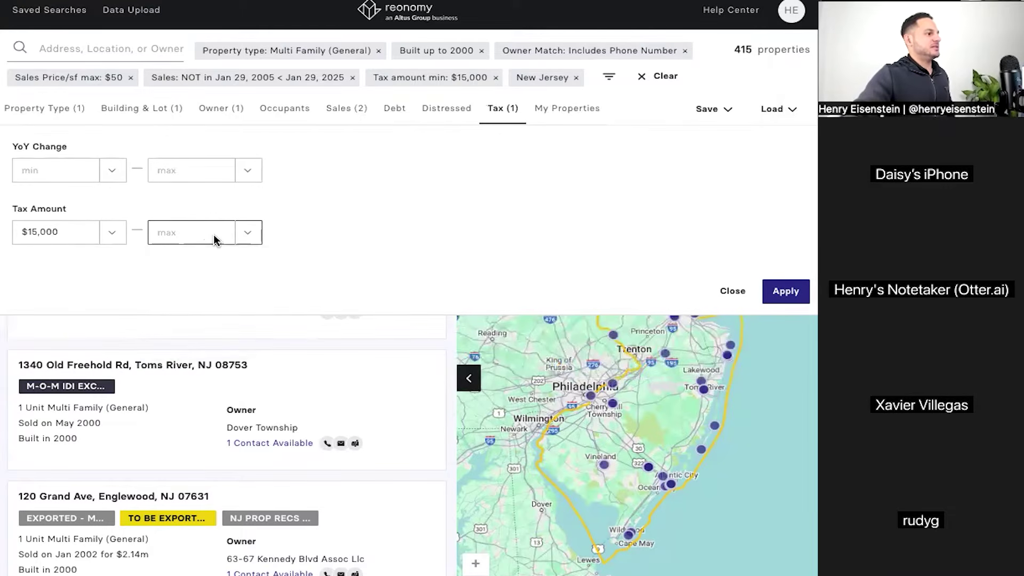
type("1000000")
key("BackSpace")
key("Return")
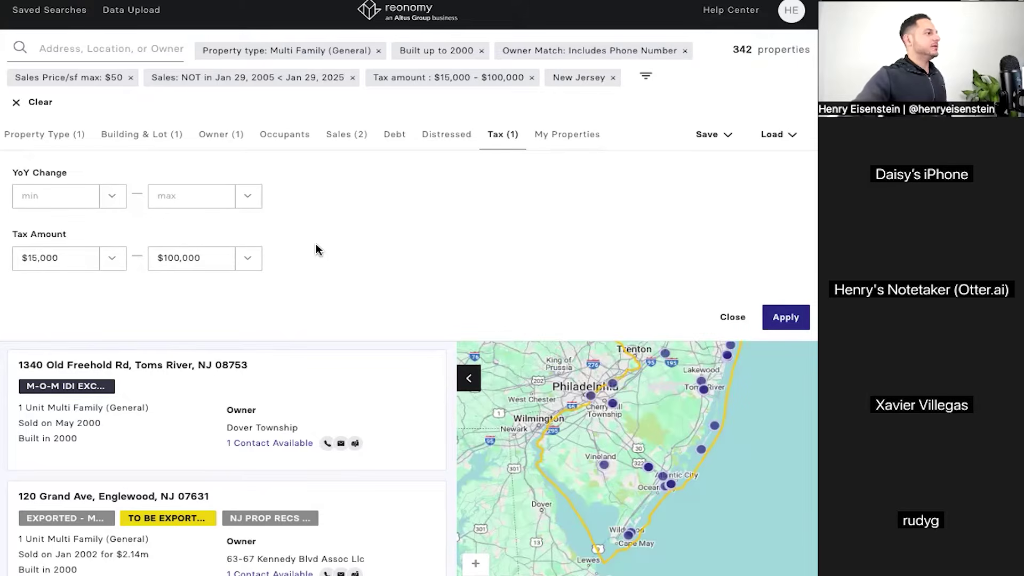
- Restrict the building filter to properties with 10 to 200 total units
left_click(173, 139)
left_click(646, 199)
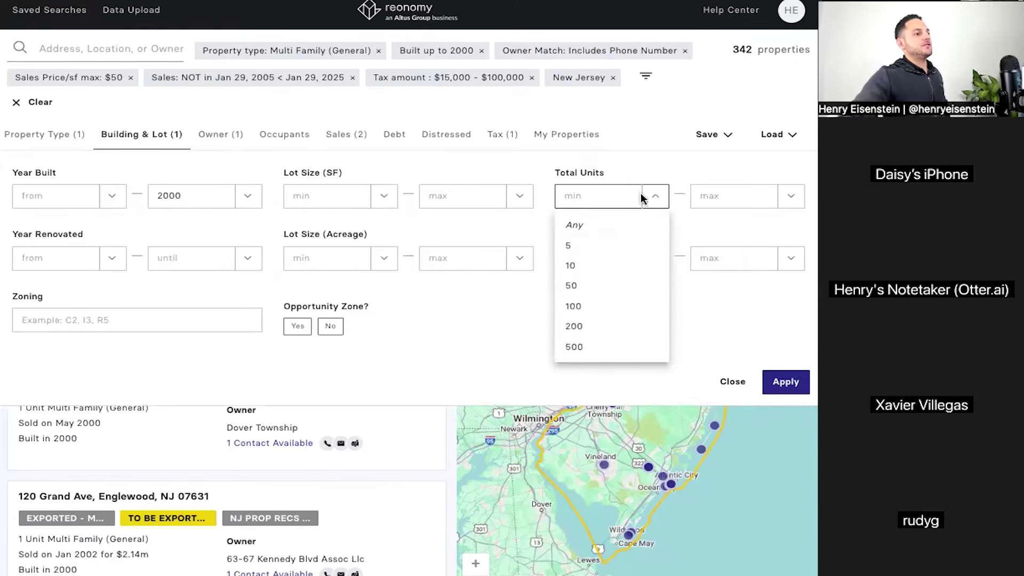
left_click(596, 265)
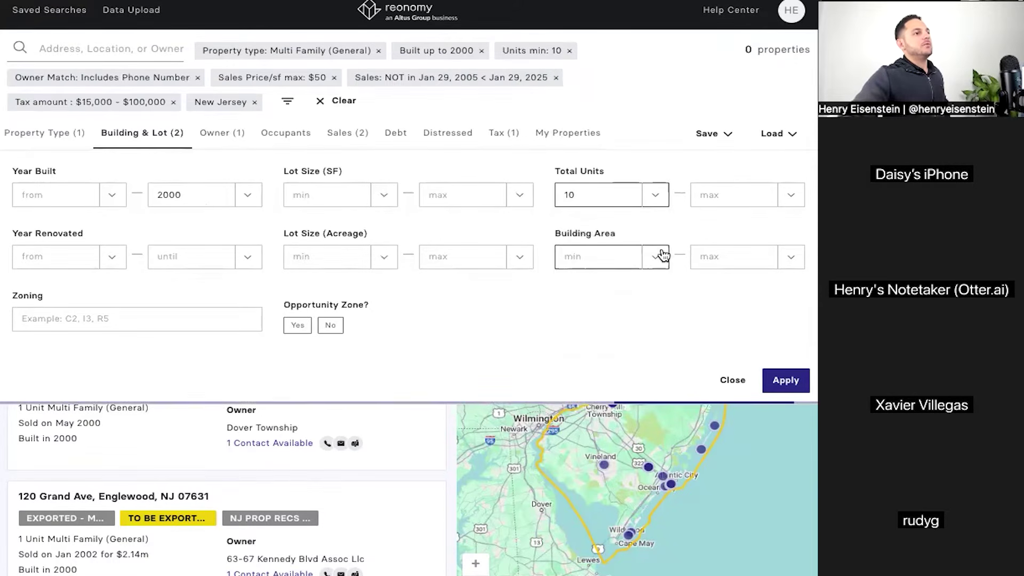
left_click(788, 200)
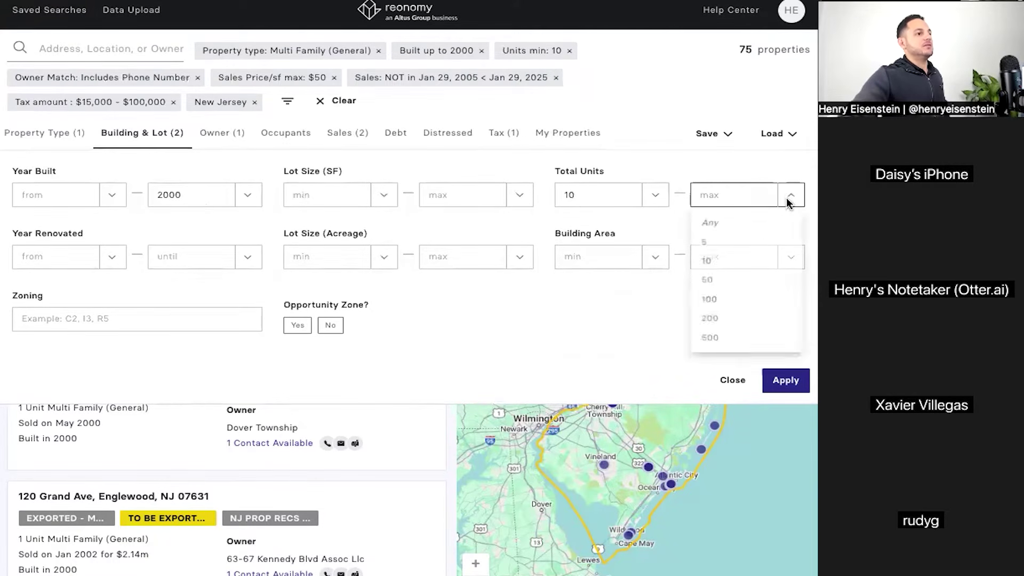
left_click(736, 324)
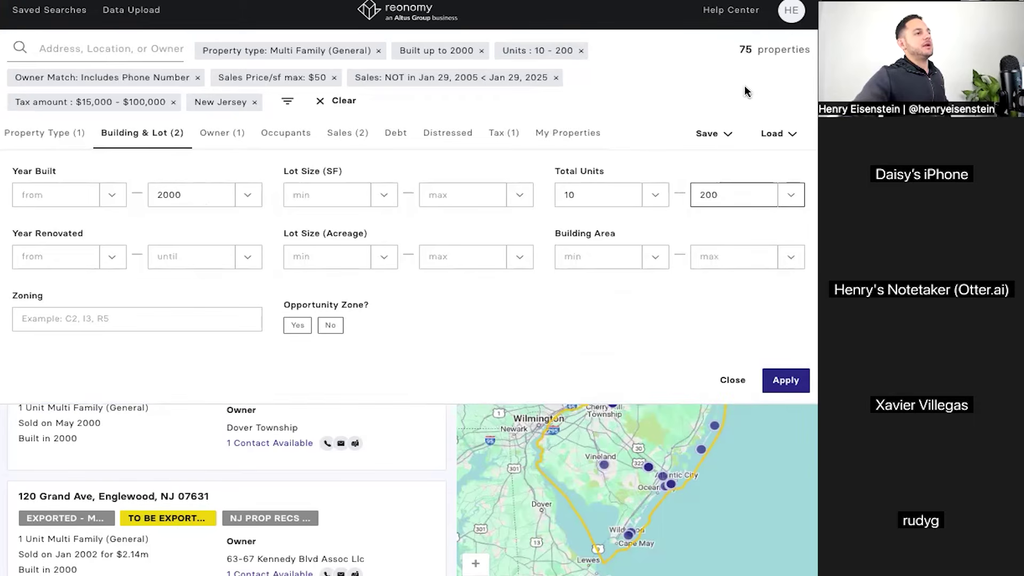
- Try total unit maximums of 100 and 50, and settle on 100
left_click(791, 198)
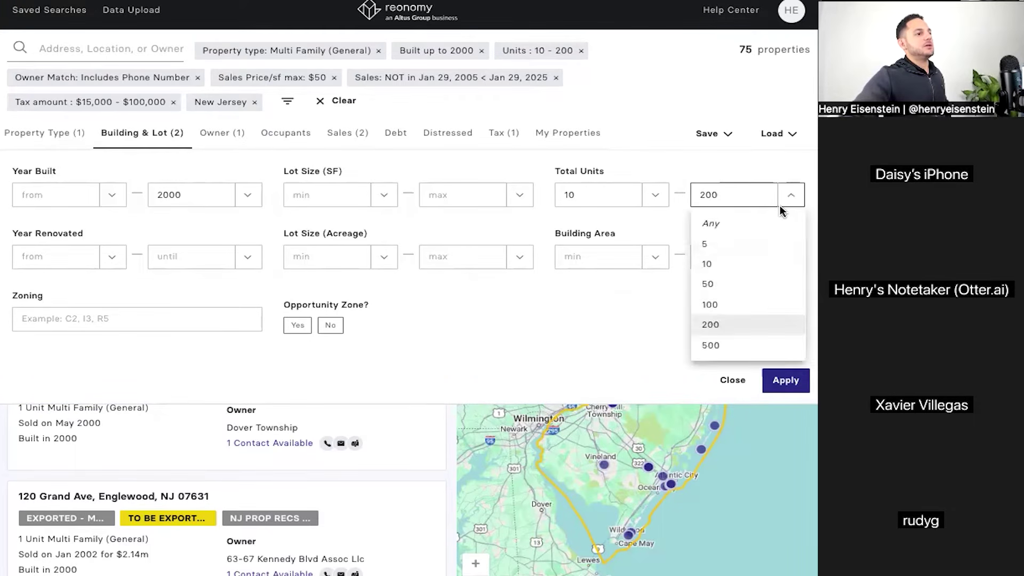
left_click(716, 307)
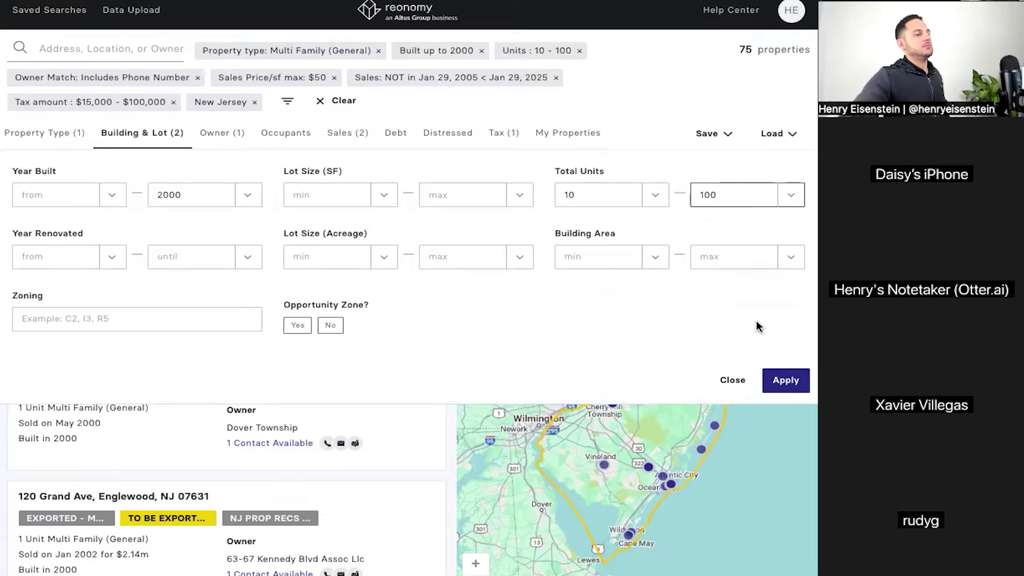
left_click(790, 200)
left_click(720, 288)
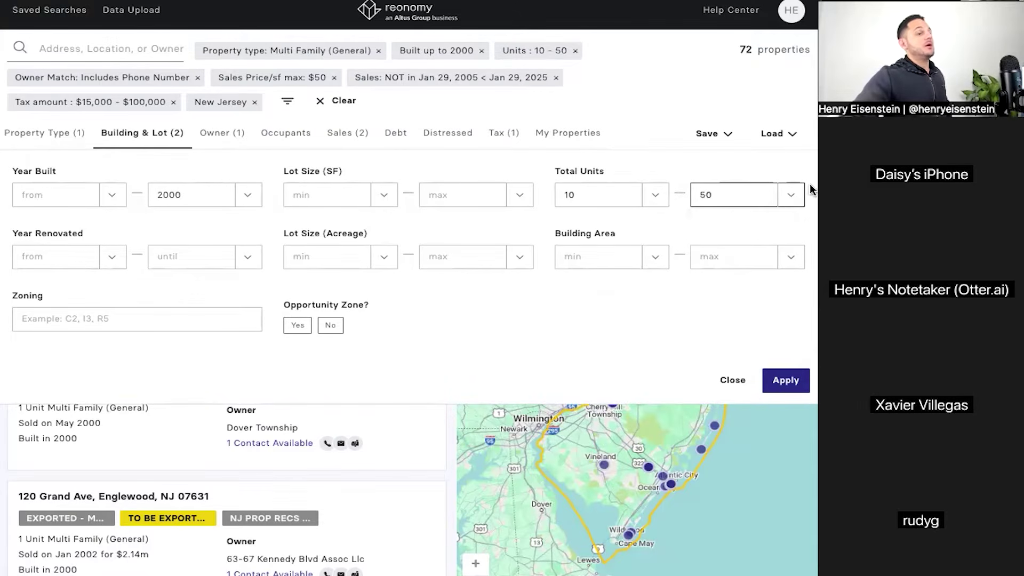
left_click(719, 305)
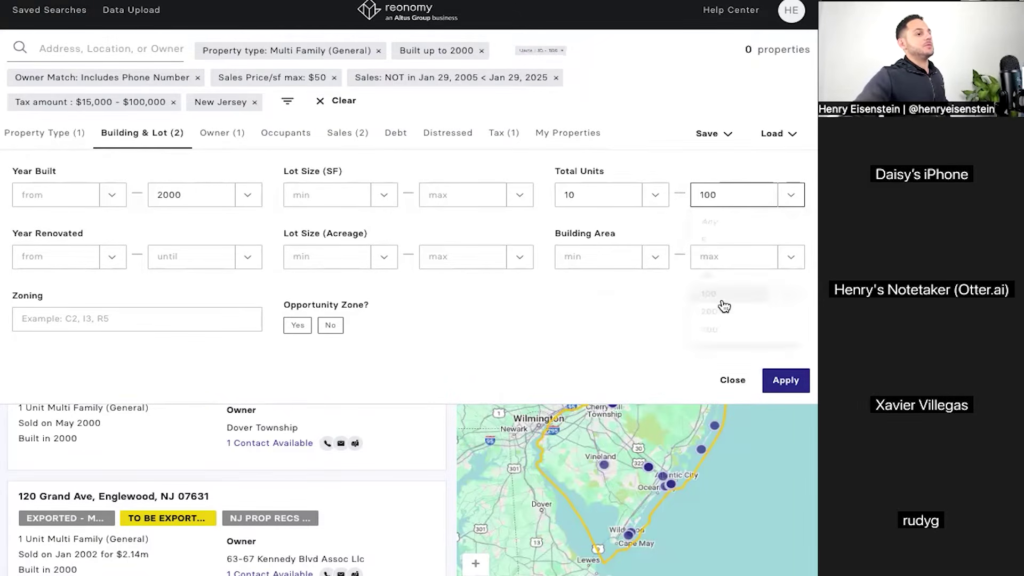
left_click(635, 335)
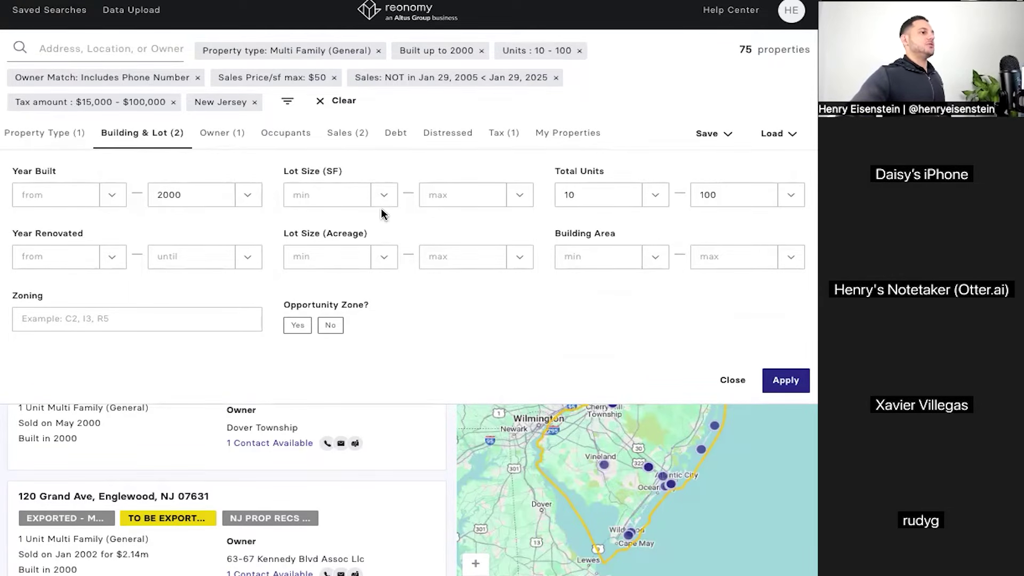
- Recheck the sales and tax filters, apply the full filter set, and look through the matching properties
left_click(348, 135)
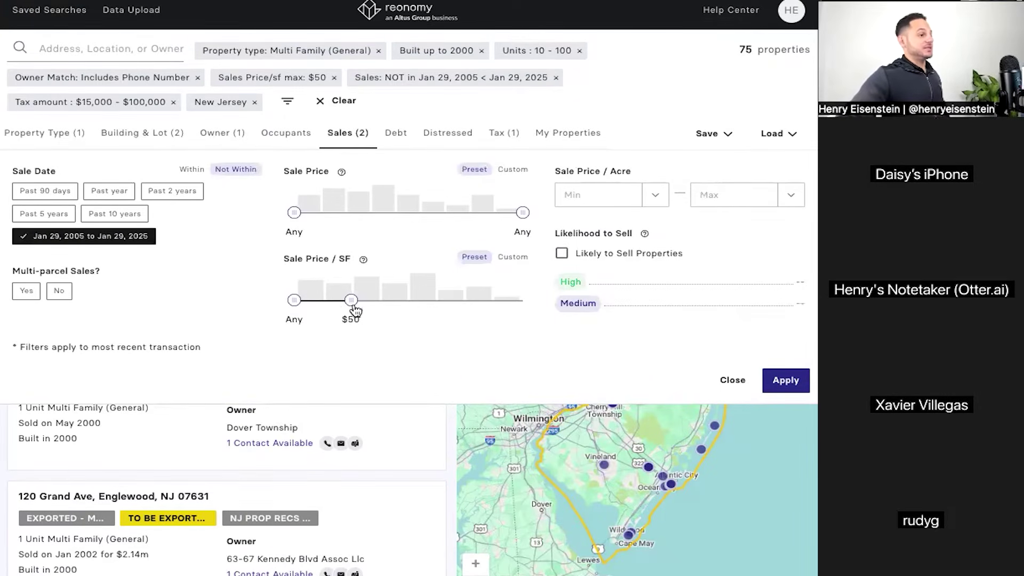
left_click(512, 134)
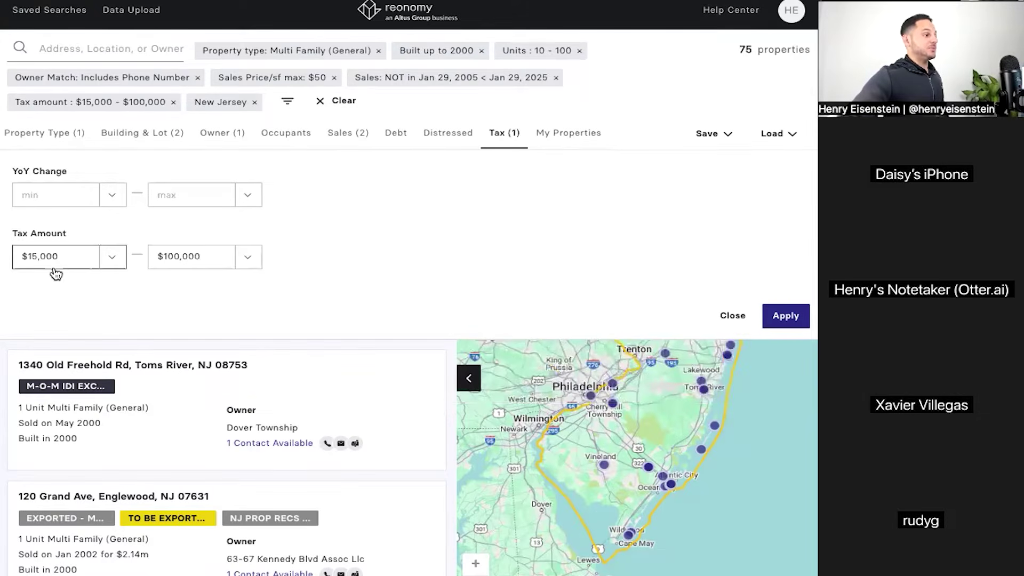
left_click(138, 136)
left_click(787, 379)
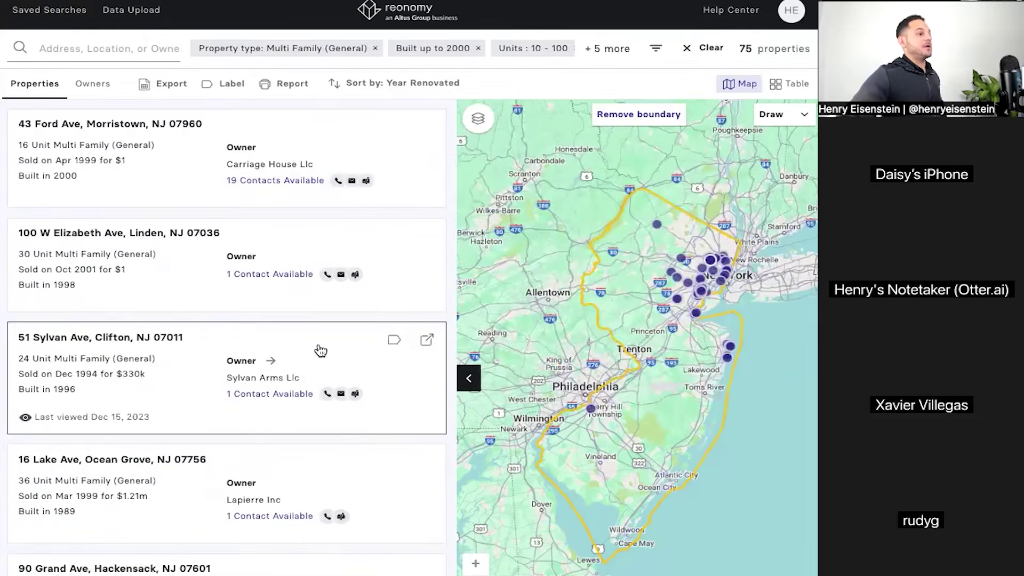
scroll(277, 313, "down", 12)
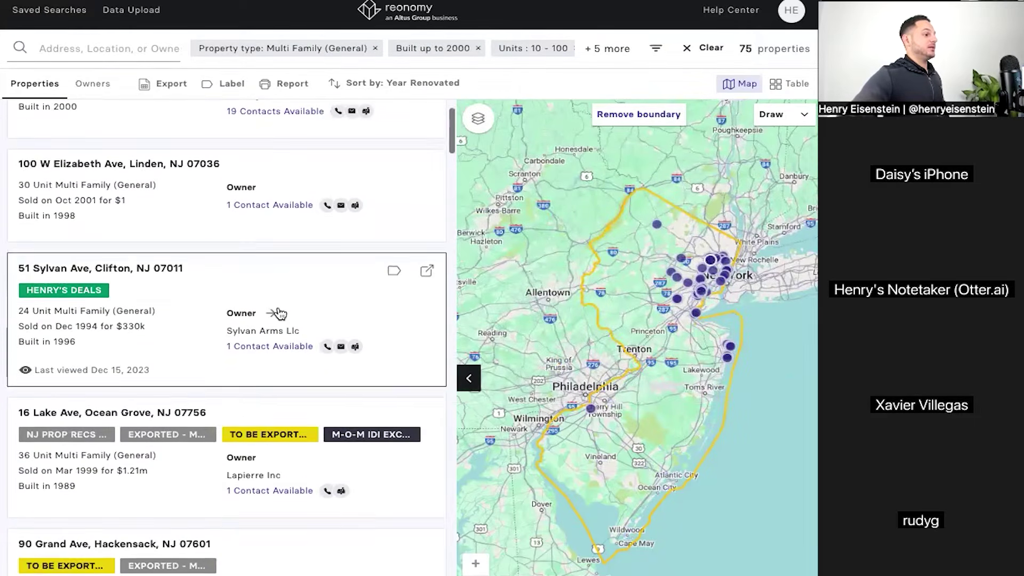
scroll(280, 311, "down", 15)
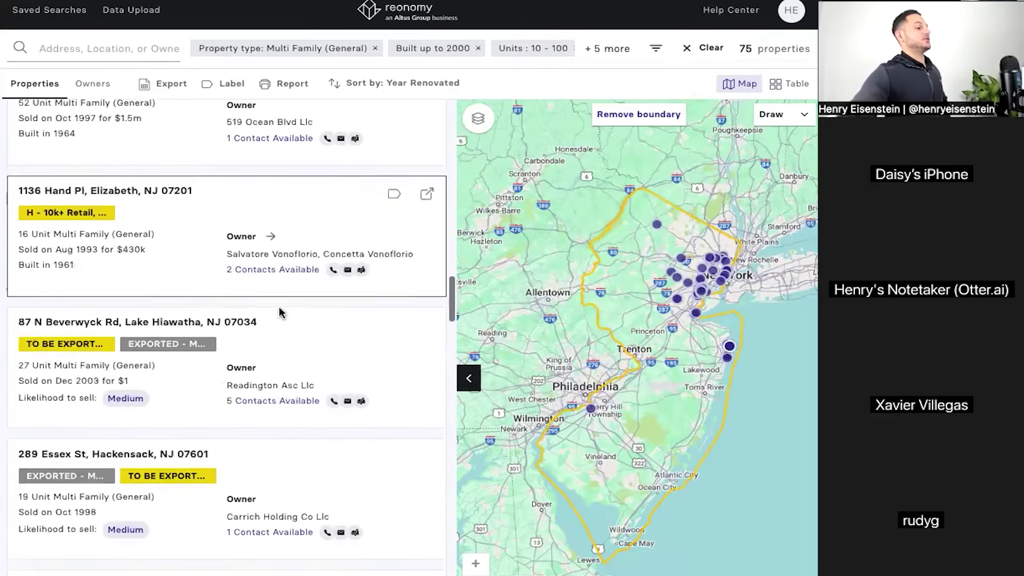
scroll(280, 313, "up", 20)
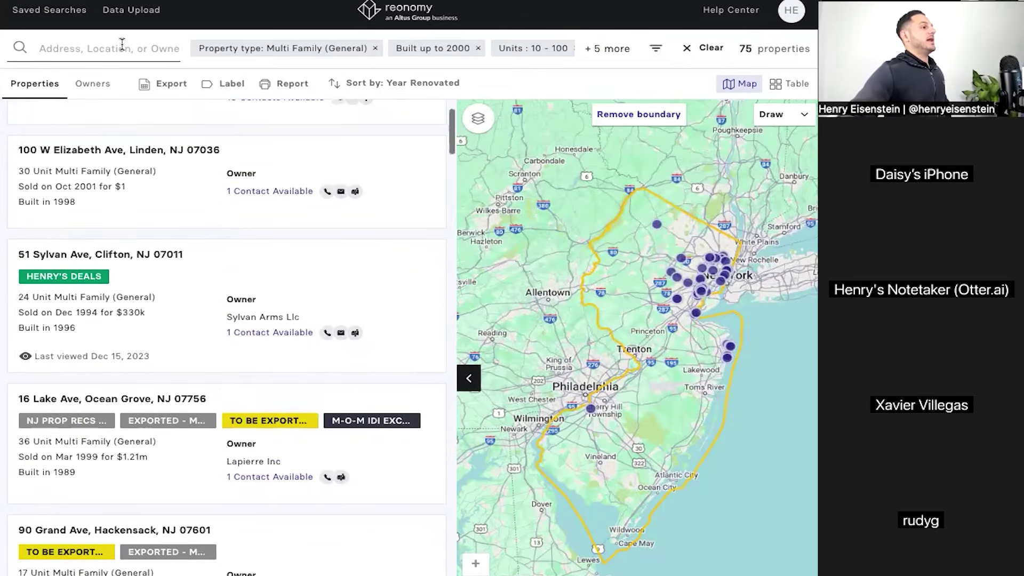
- Return to the home page and reopen the most recent New Jersey multifamily search
left_click(404, 22)
left_click(359, 136)
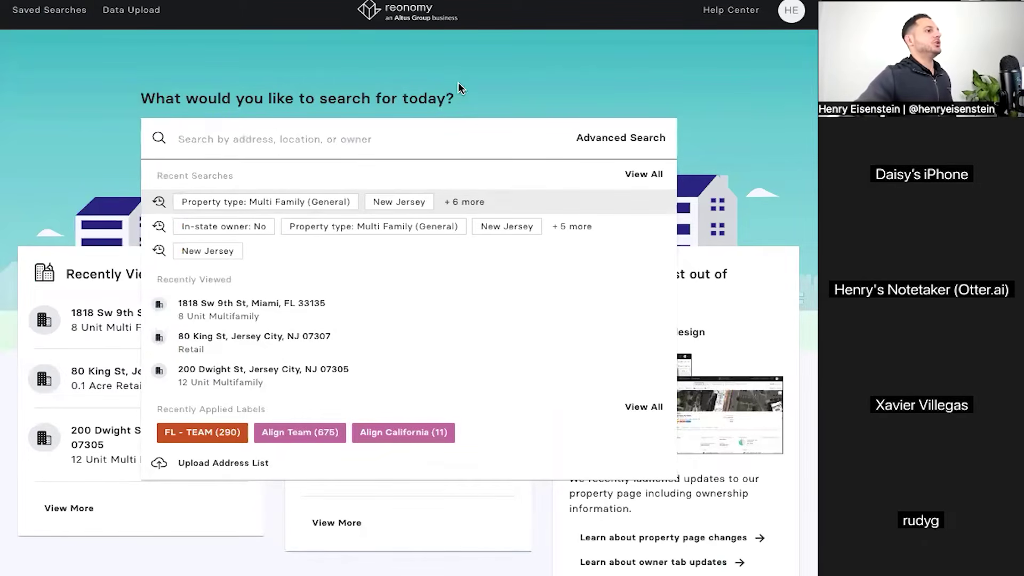
left_click(472, 203)
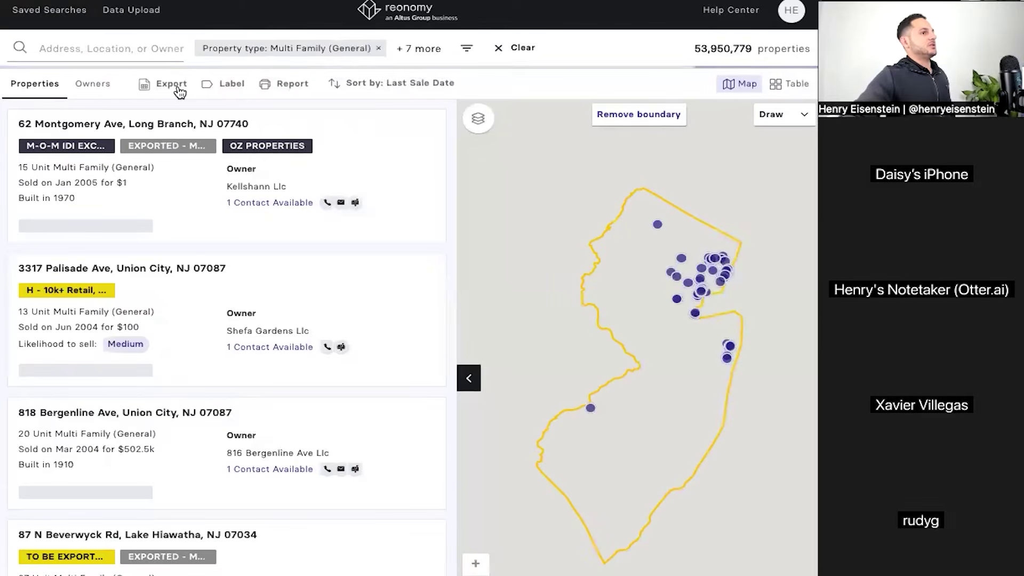
- Export the 75 properties to Excel under the name "NJ - MF - NSW 20 YRS - STATEWIDE - $15K-100K TAX"
left_click(168, 86)
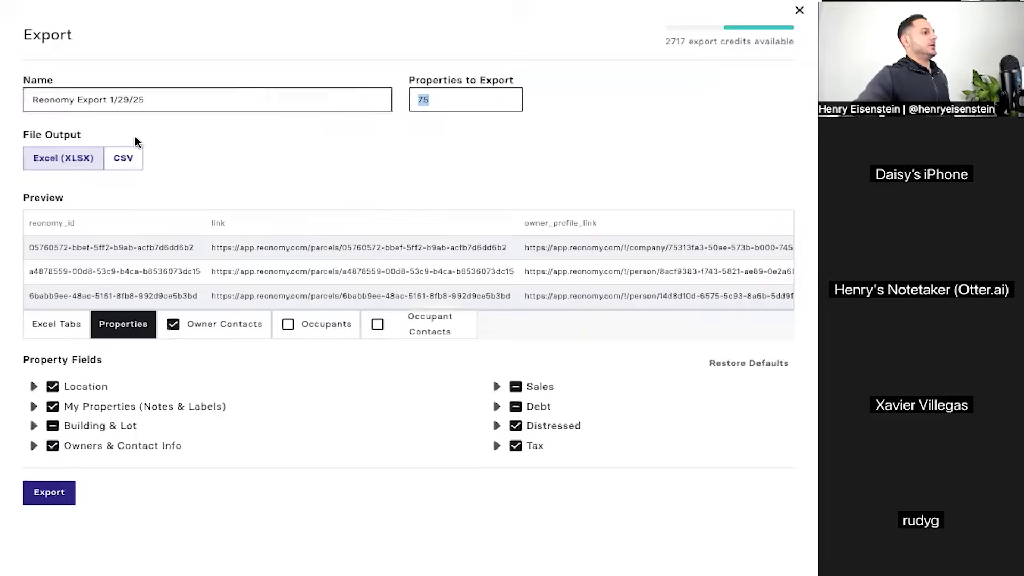
triple_click(104, 109)
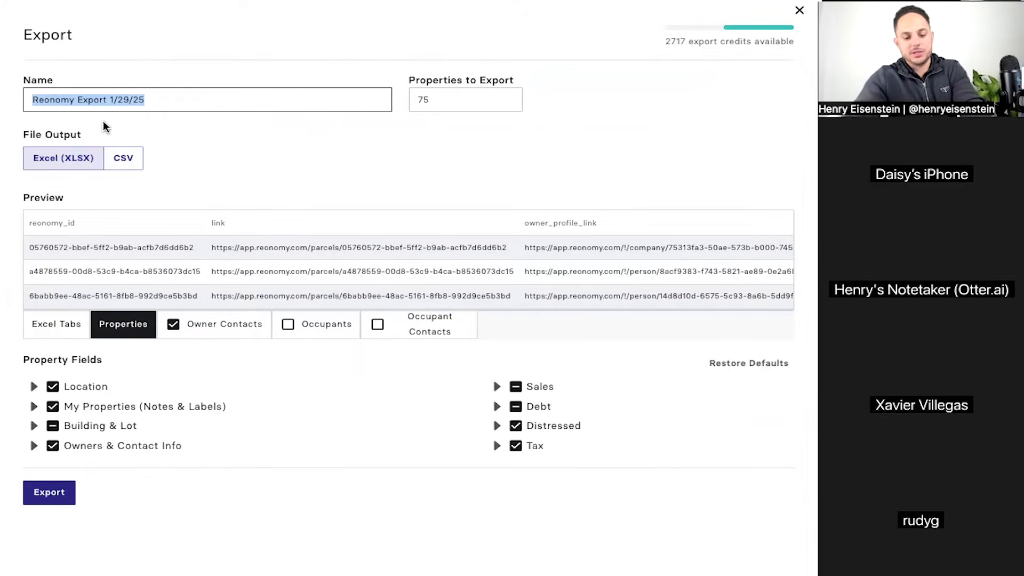
type("NJ - MF - NSW")
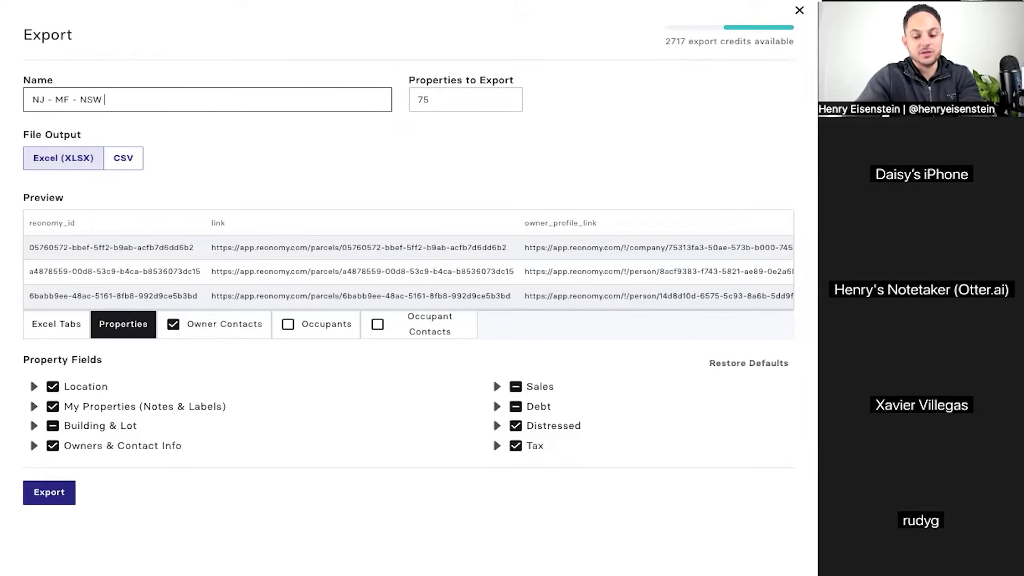
type(" 20 YRS - STATEWIDE - $15K-100K TAX -")
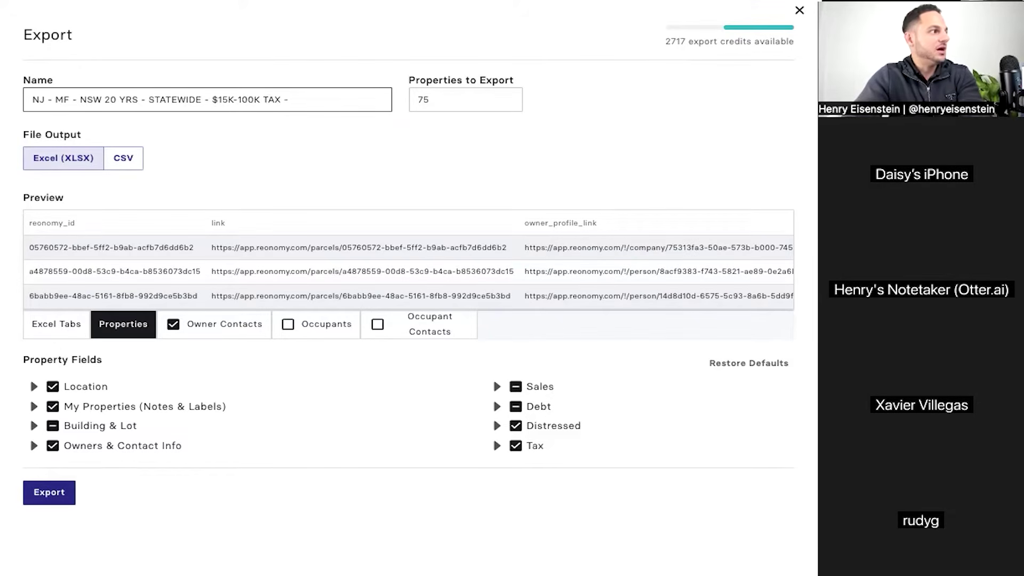
left_click(290, 110)
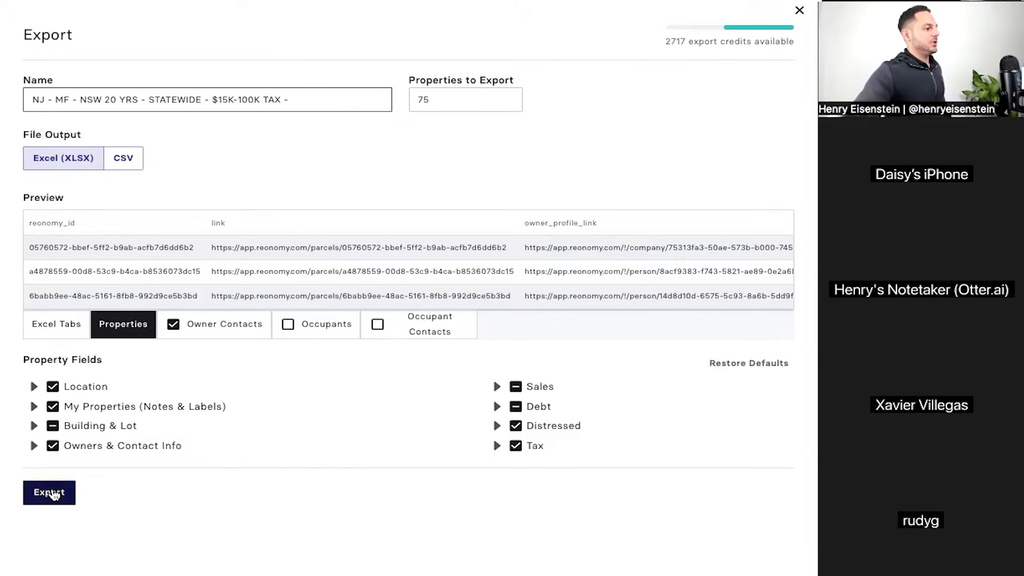
key("BackSpace")
key("BackSpace")
key("BackSpace")
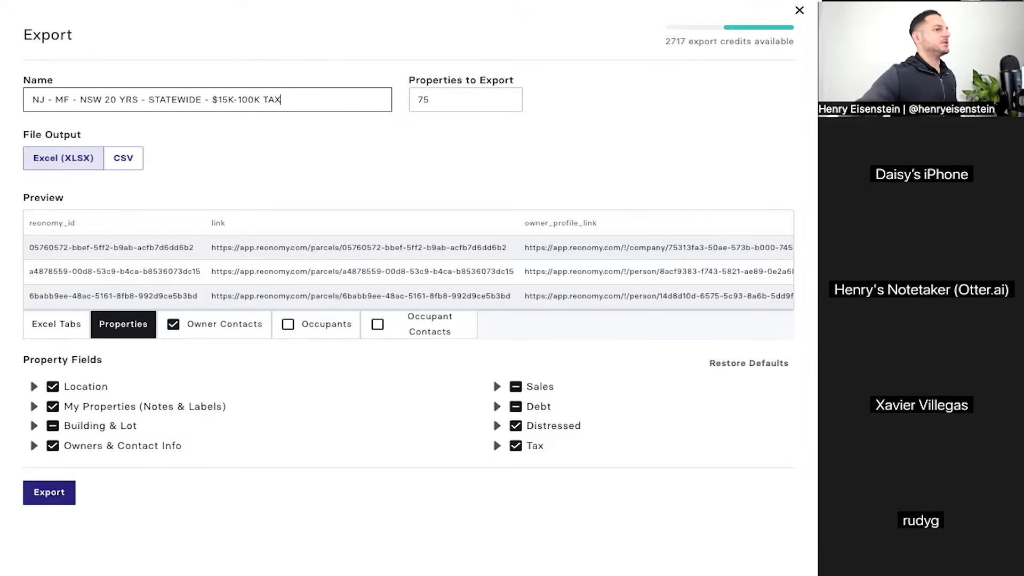
left_click(414, 147)
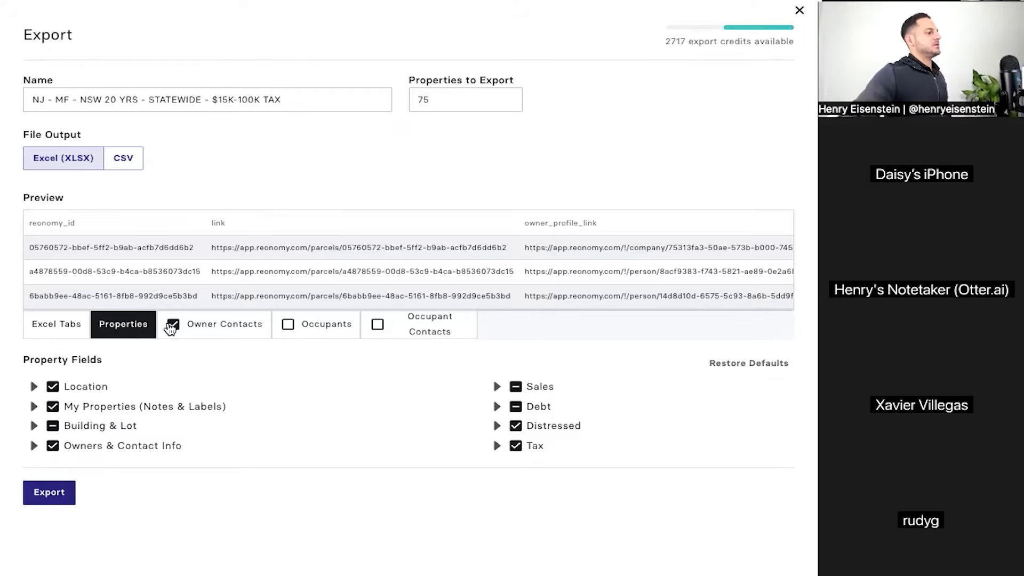
left_click(47, 495)
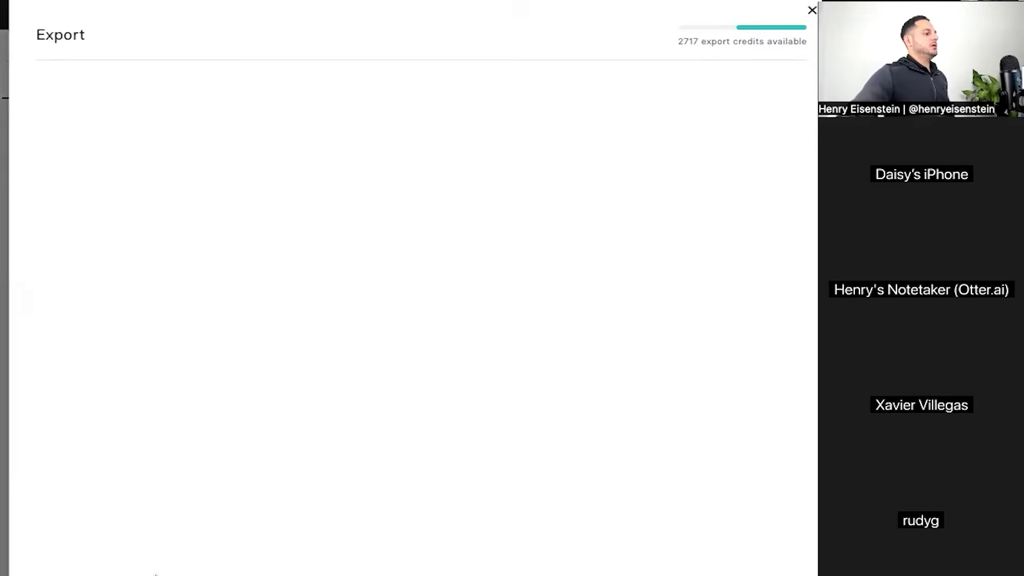
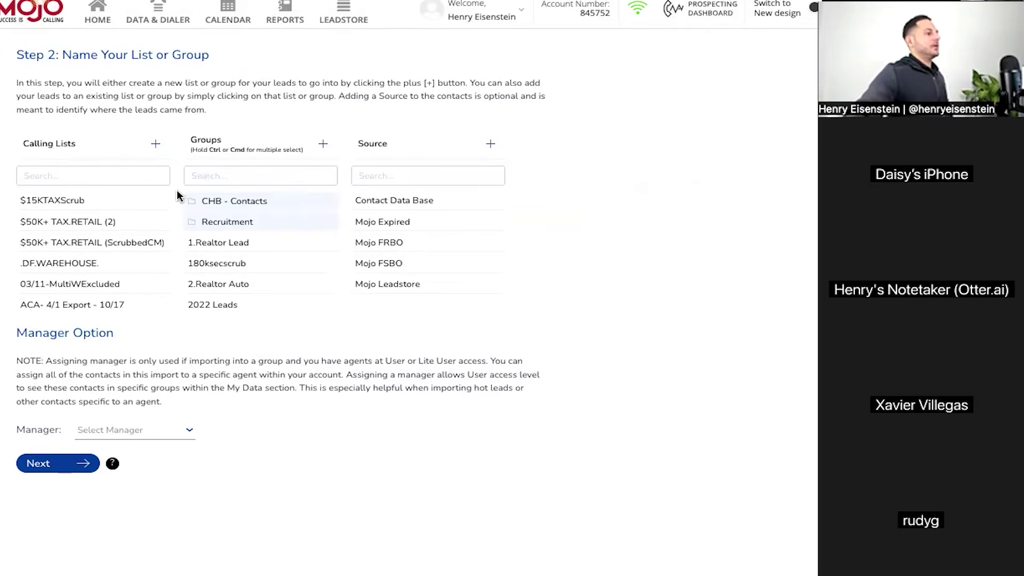
- In Mojo, create the calling list "NJ - MF - NSW 20 YRS - 10+ UNITS" for the import and continue to field mapping
left_click(156, 152)
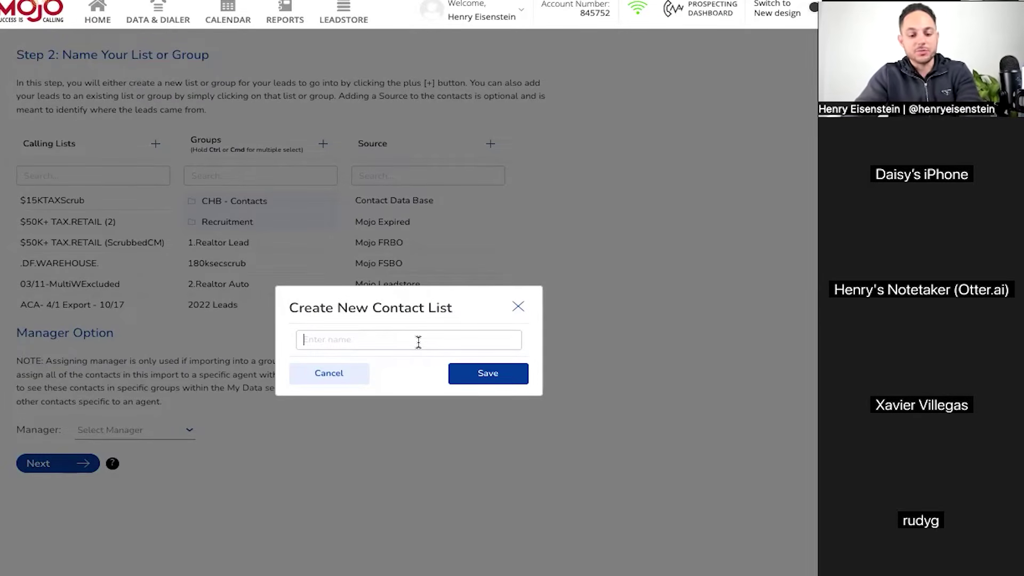
type("NJ - MF - NSW 20 YRS - 10+ UNITS")
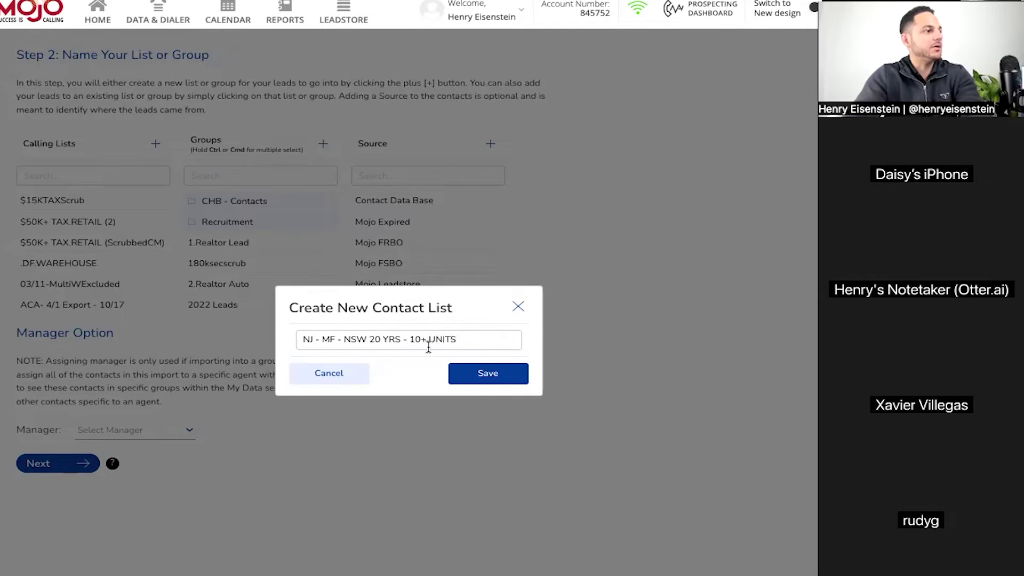
left_click(498, 383)
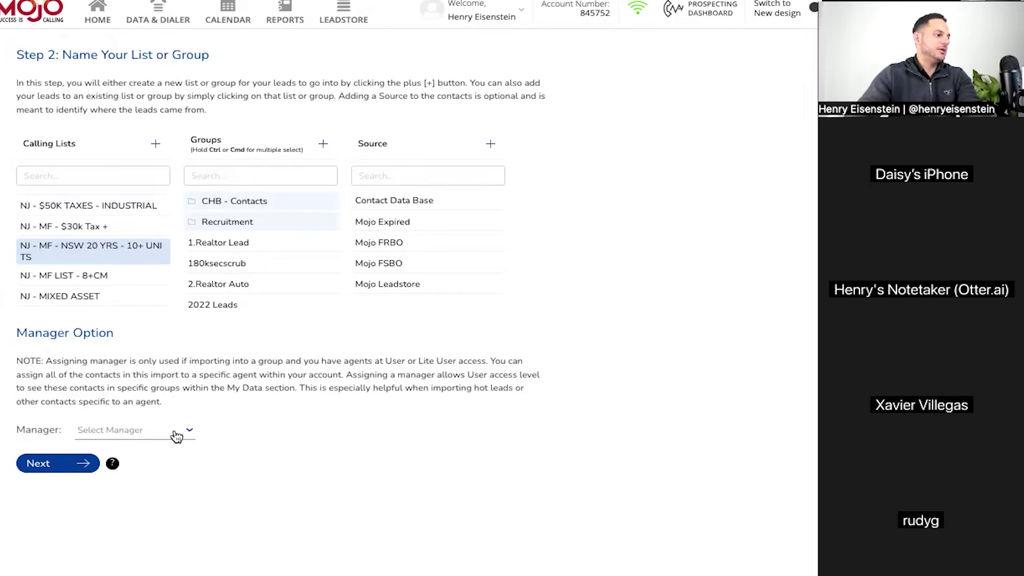
left_click(55, 470)
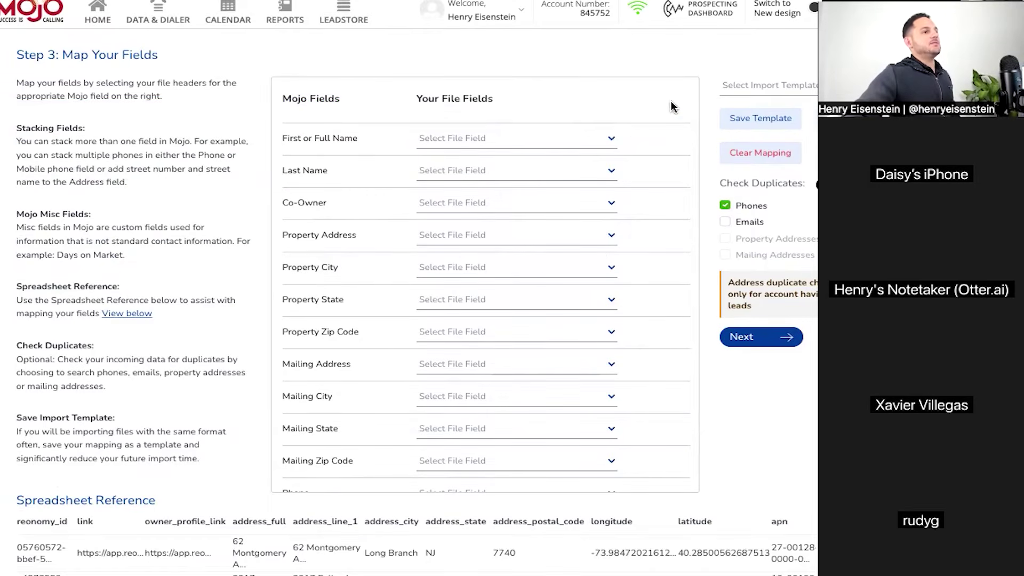
left_click(733, 88)
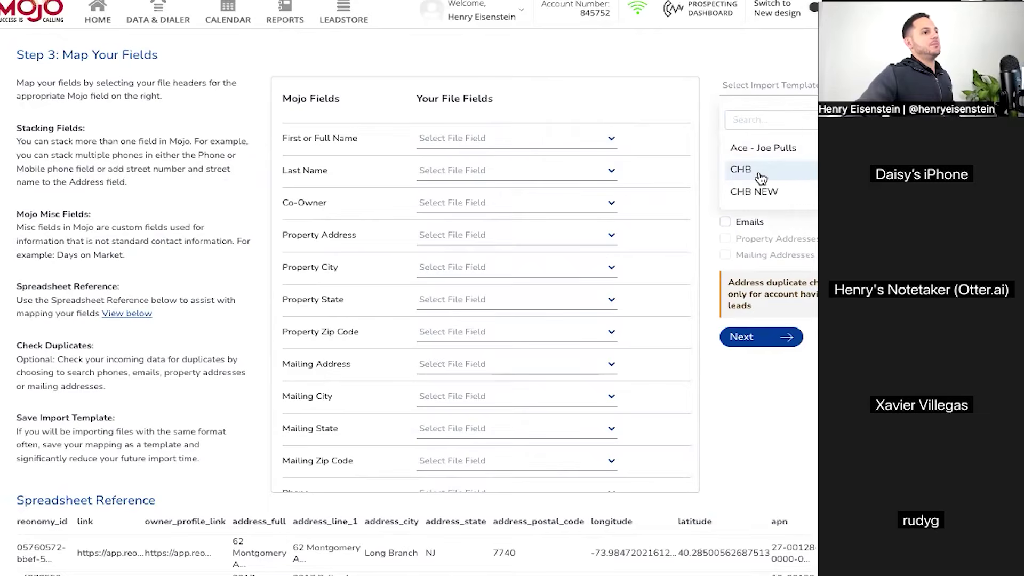
scroll(769, 170, "down", 4)
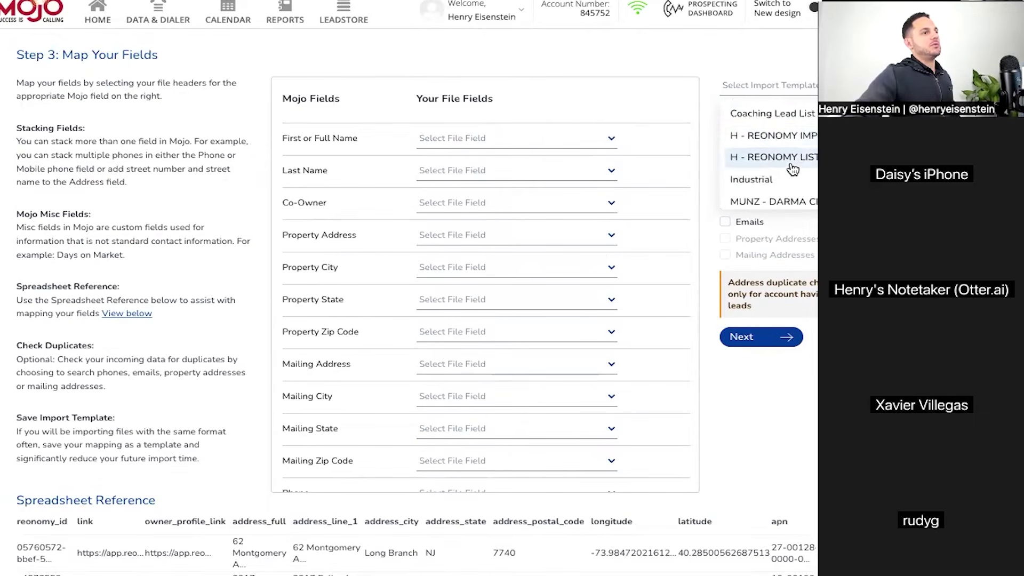
left_click(668, 78)
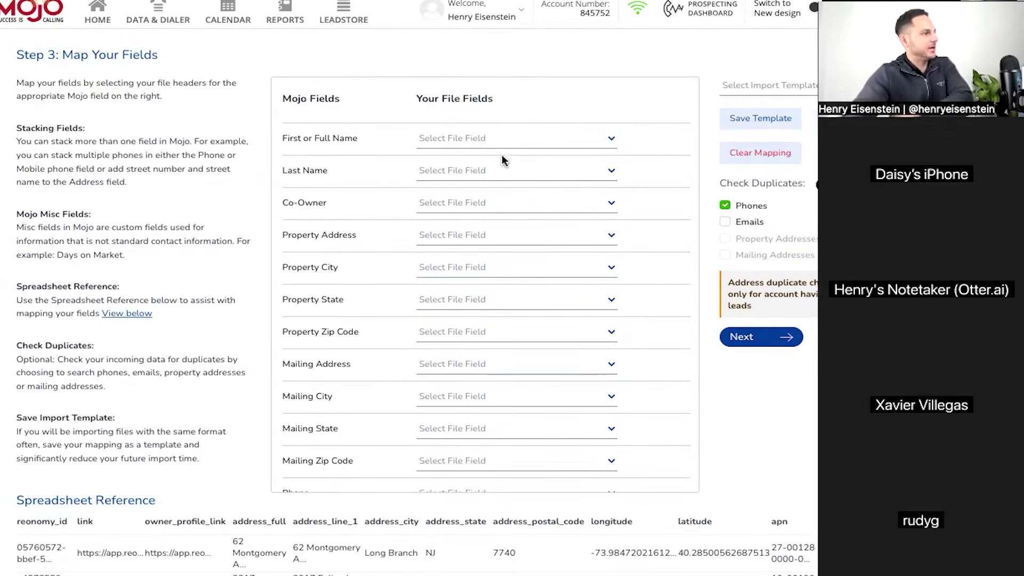
- Map the First or Full Name field to the file's reported_owner_name column
left_click(511, 139)
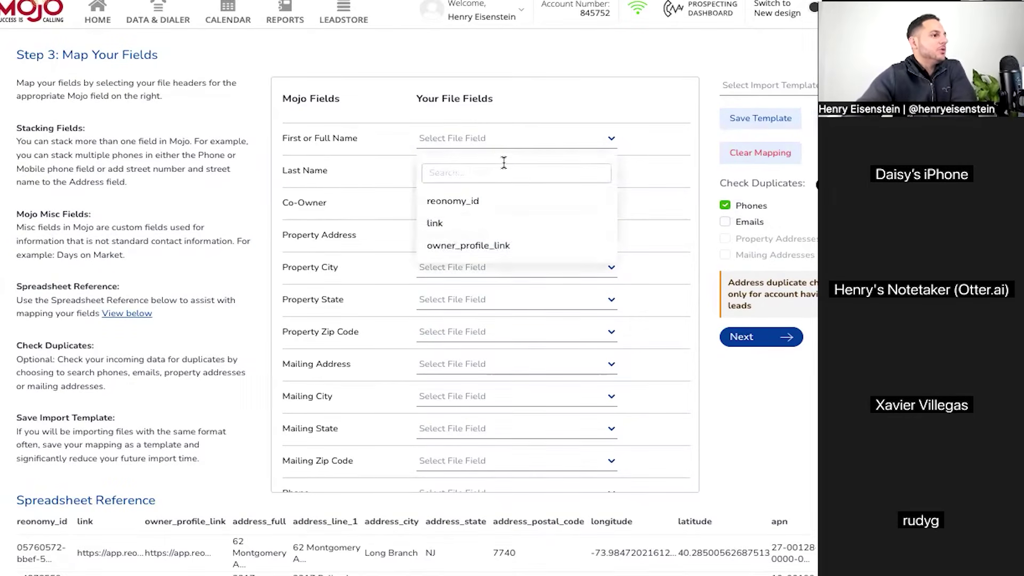
type("NAME")
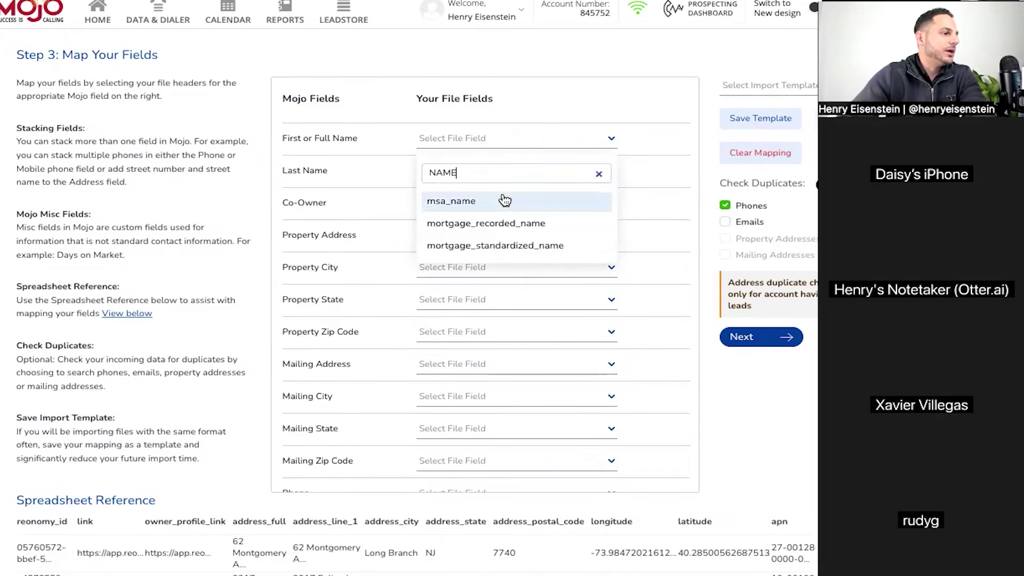
scroll(506, 214, "down", 3)
scroll(507, 219, "down", 2)
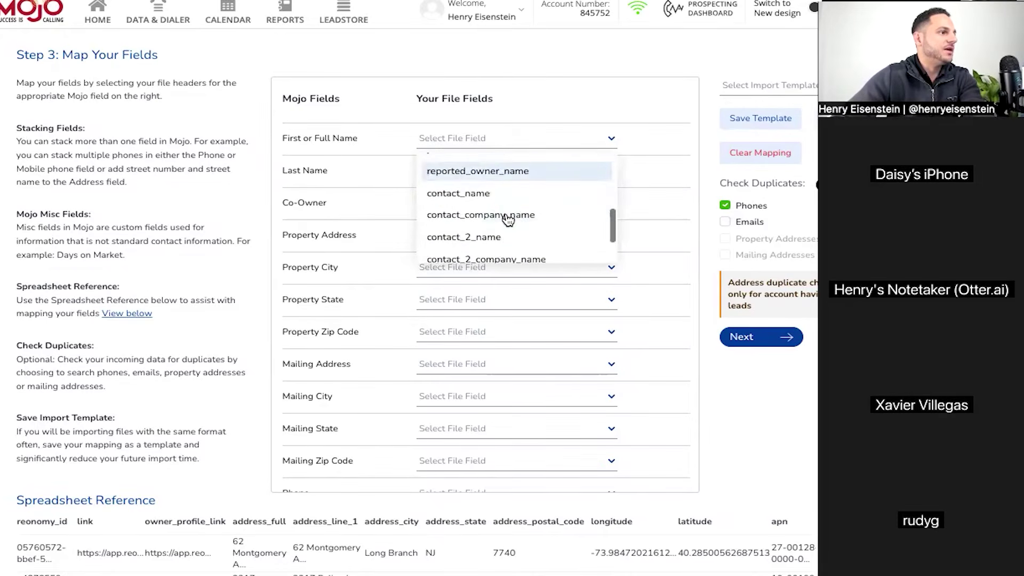
scroll(522, 217, "up", 2)
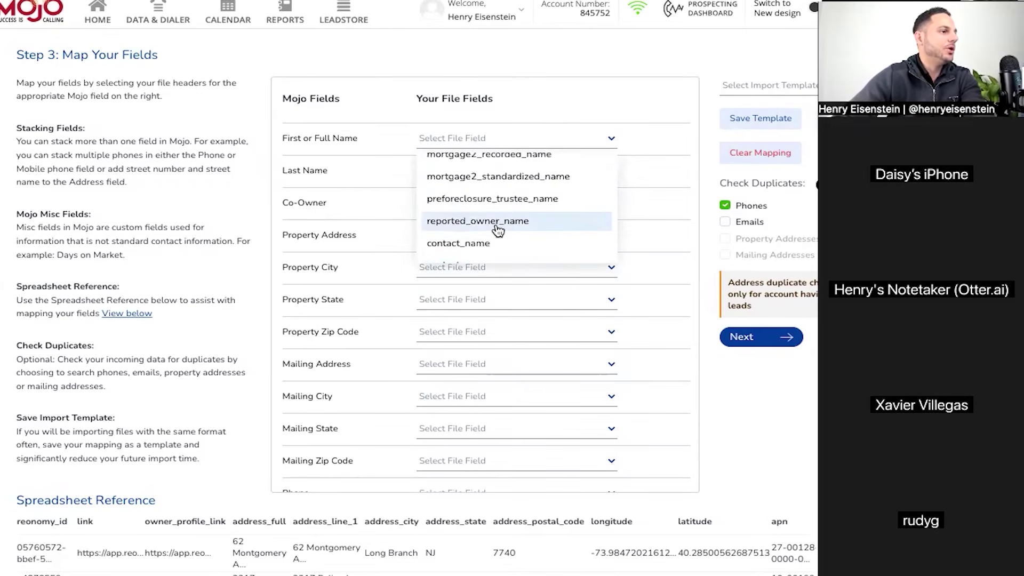
left_click(498, 230)
left_click(493, 166)
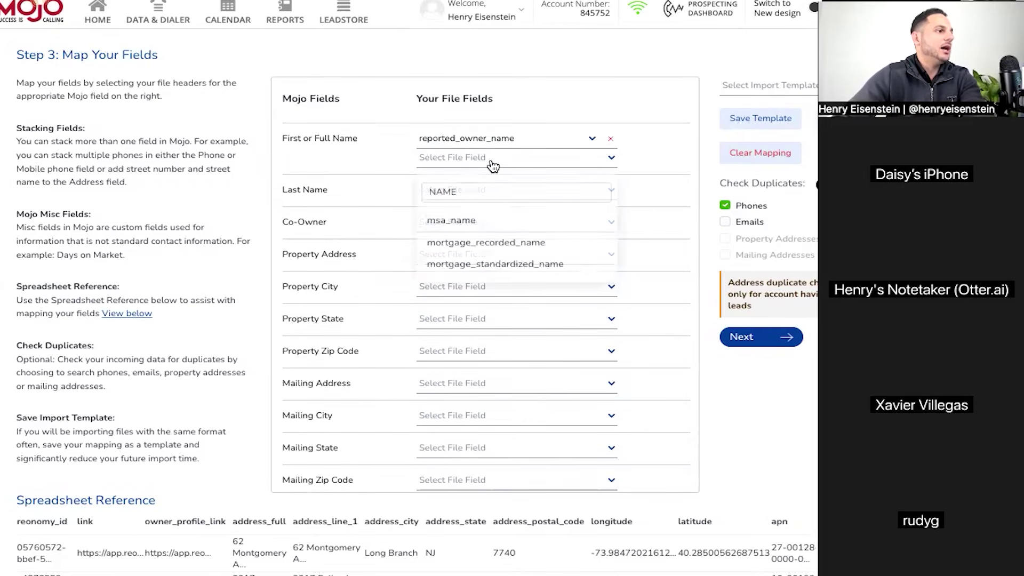
double_click(491, 184)
type("FULL NAM")
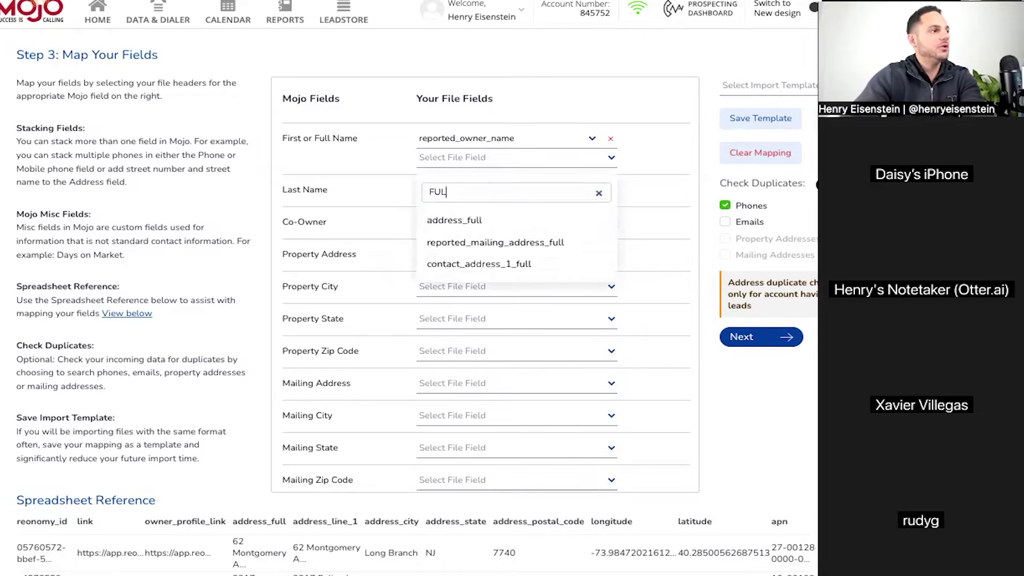
key("BackSpace")
key("BackSpace")
key("BackSpace")
key("BackSpace")
key("BackSpace")
key("BackSpace")
type("OWNER")
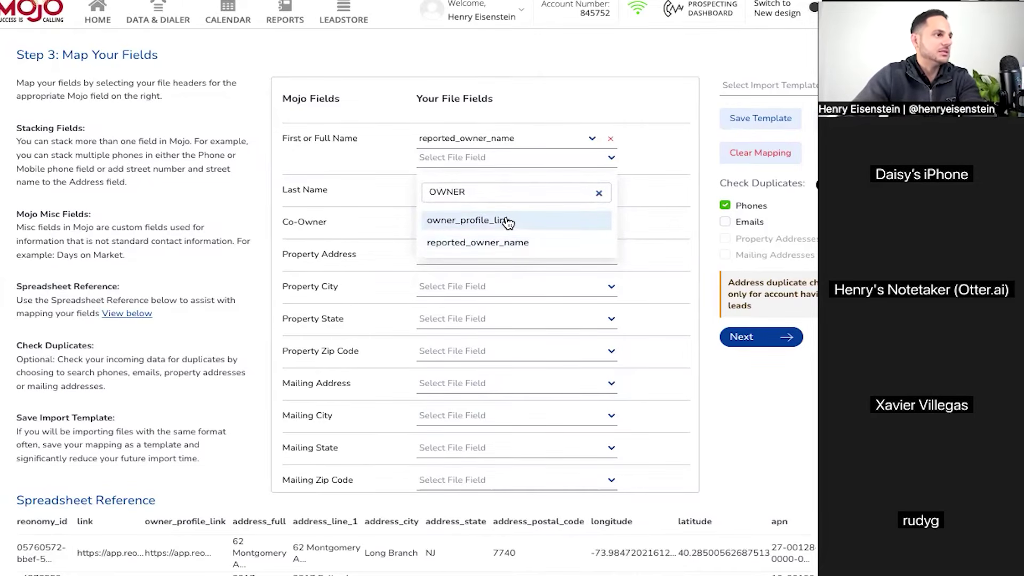
left_click(598, 195)
left_click(671, 151)
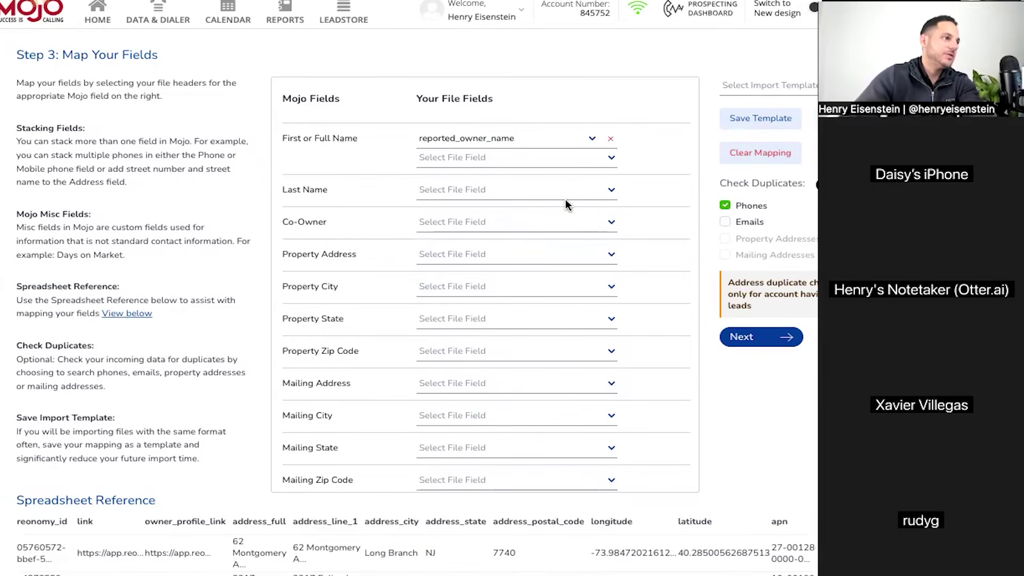
- Map the Property Address field to the file's address_full column
left_click(488, 258)
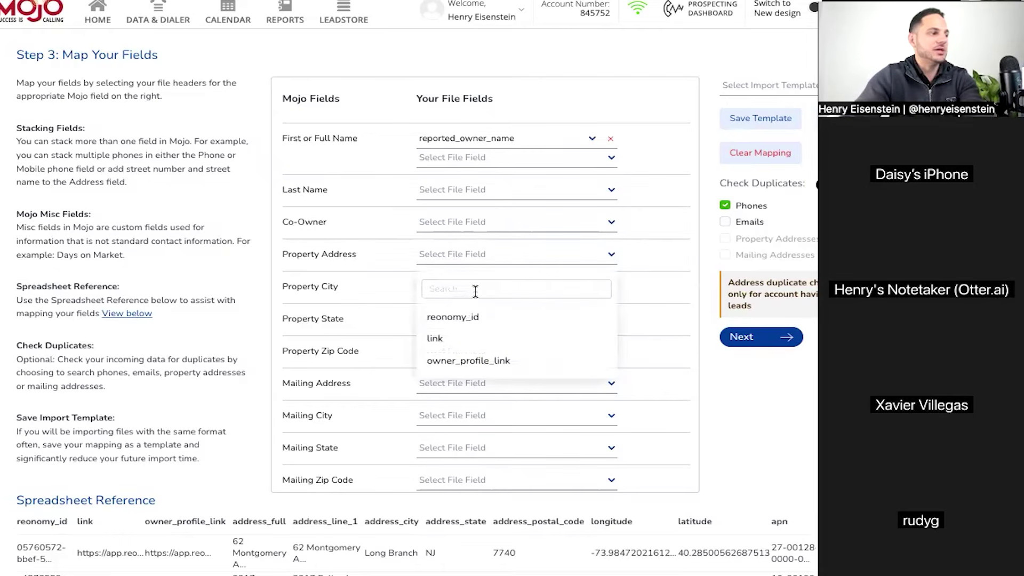
type("A")
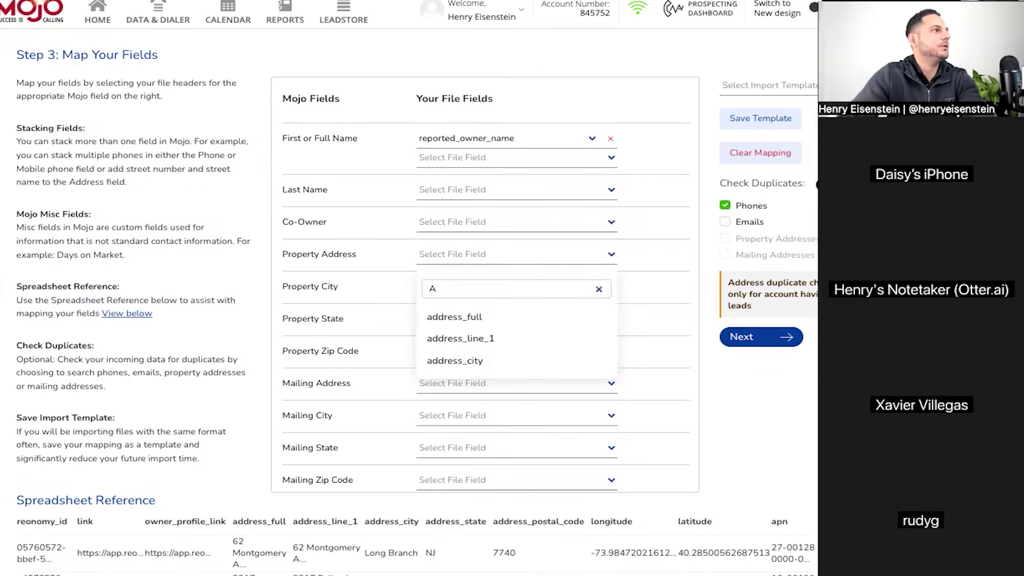
left_click(497, 317)
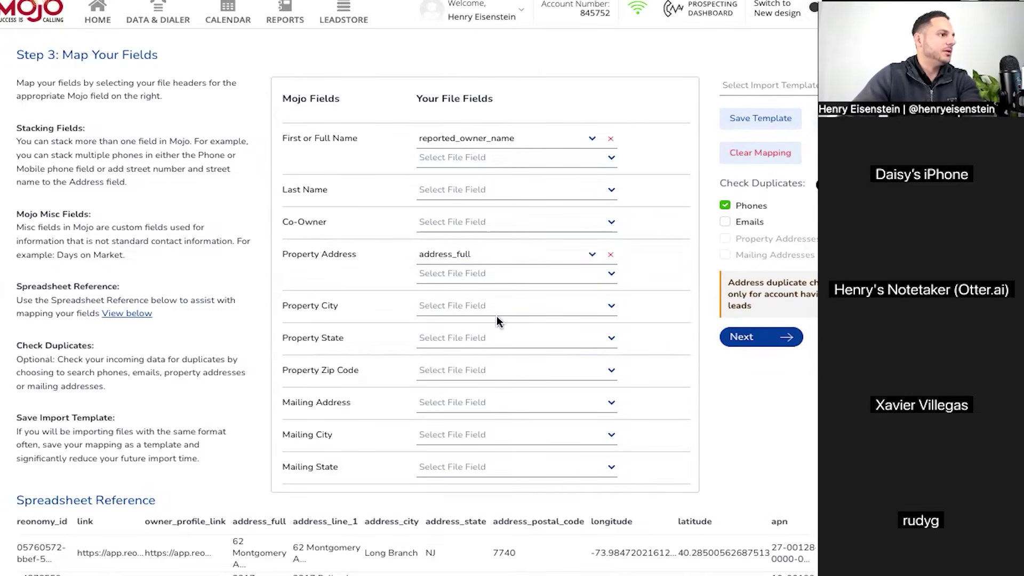
left_click(496, 286)
scroll(487, 329, "down", 3)
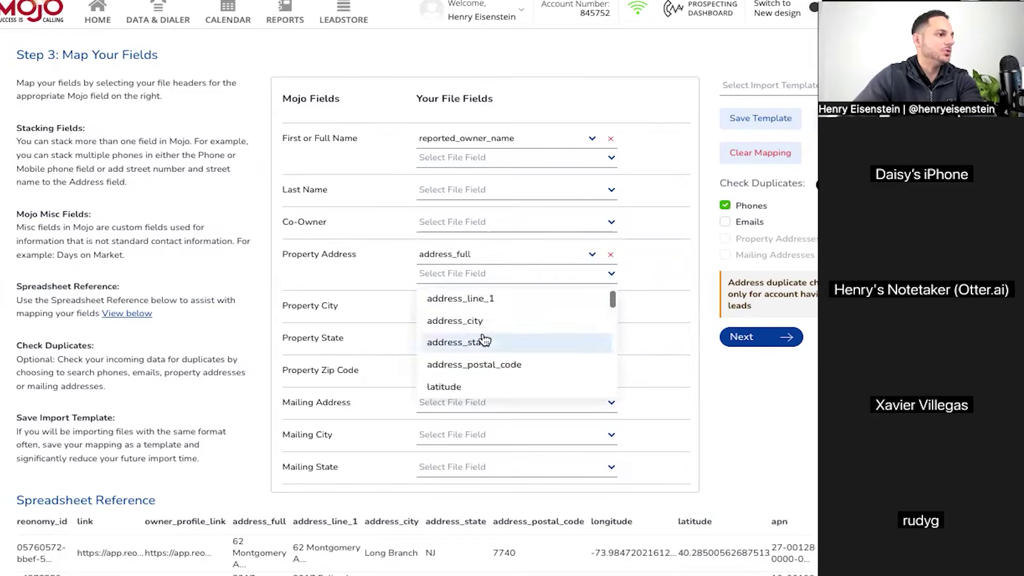
scroll(485, 340, "down", 3)
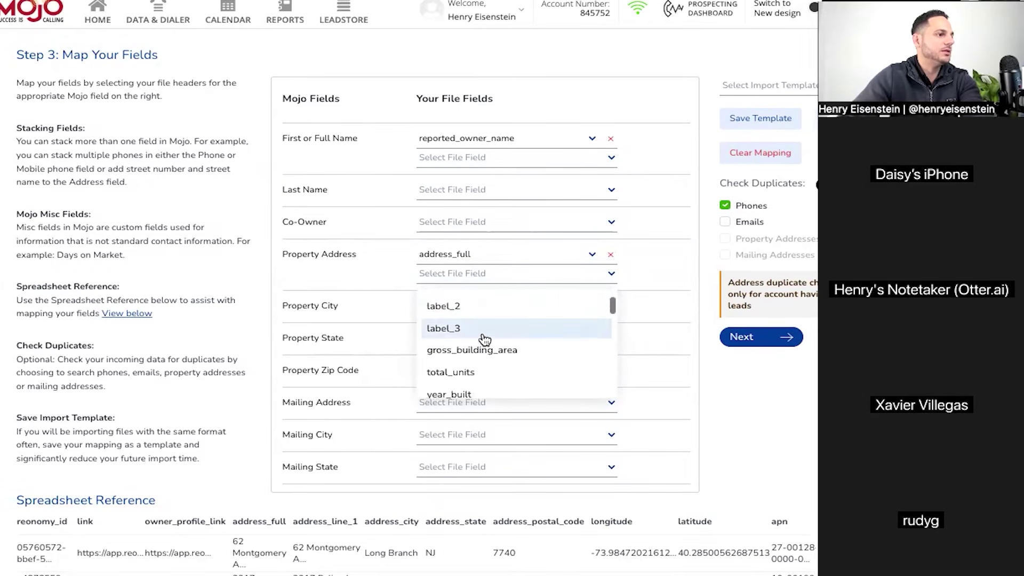
scroll(499, 328, "up", 6)
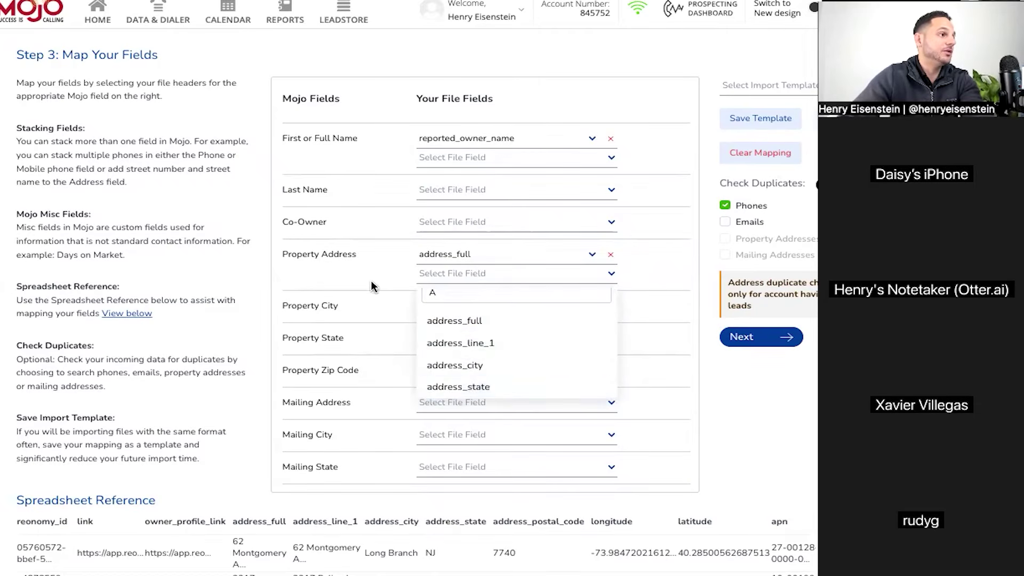
left_click(483, 263)
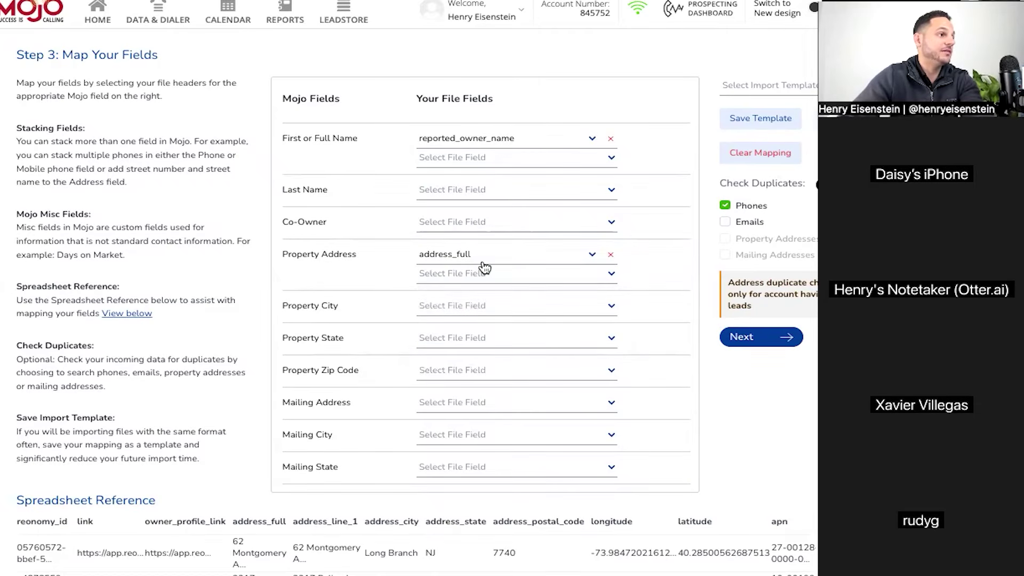
left_click(478, 312)
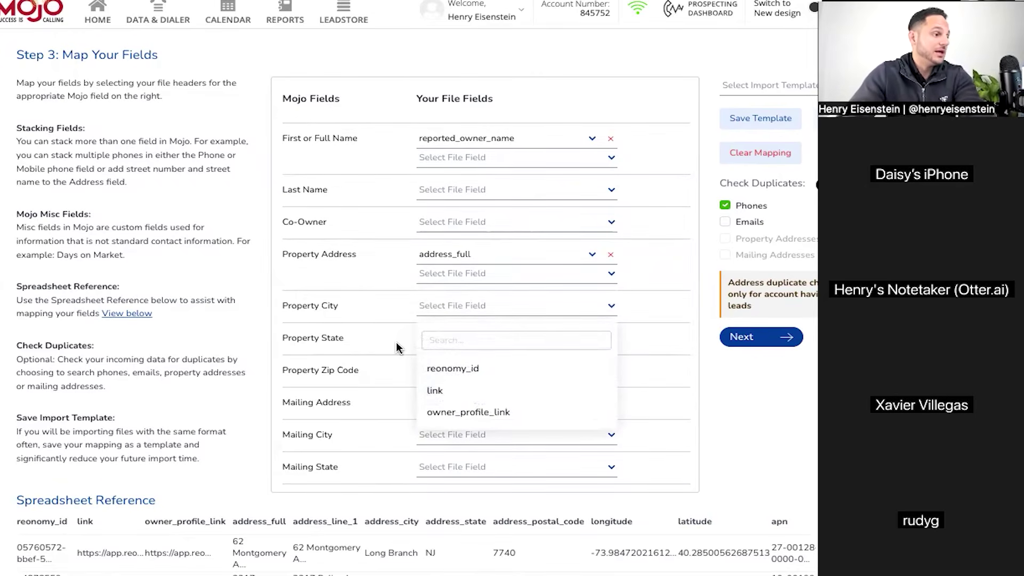
left_click(446, 306)
left_click(446, 306)
left_click(392, 257)
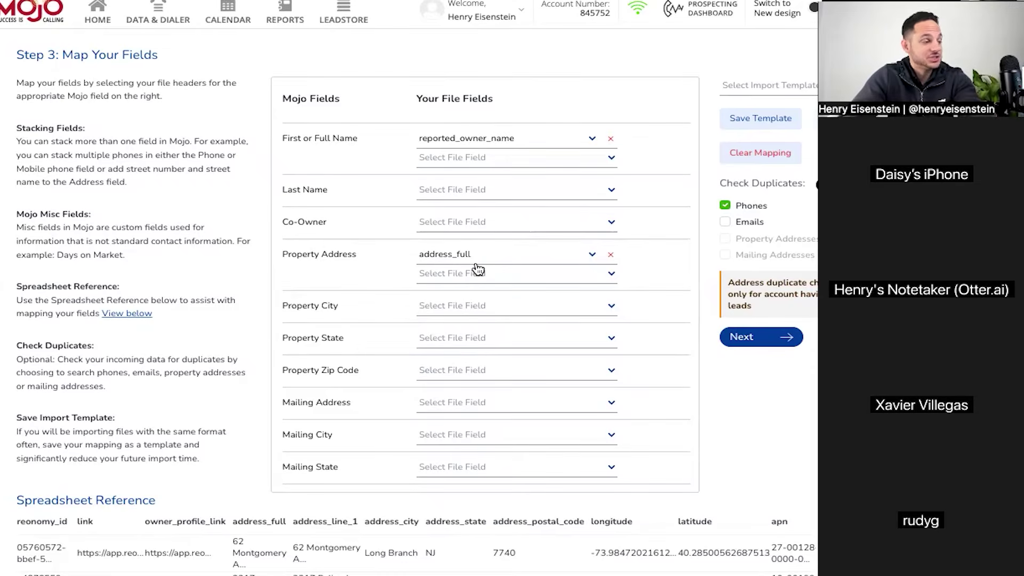
- Map the Phone field to the file's contact_phone_1 column
scroll(451, 387, "down", 5)
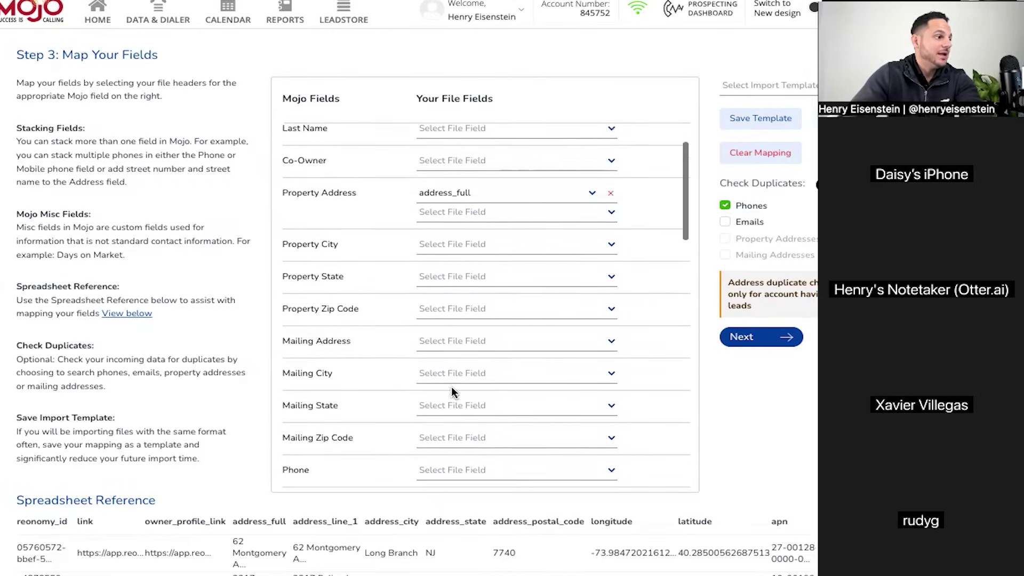
scroll(451, 386, "down", 1)
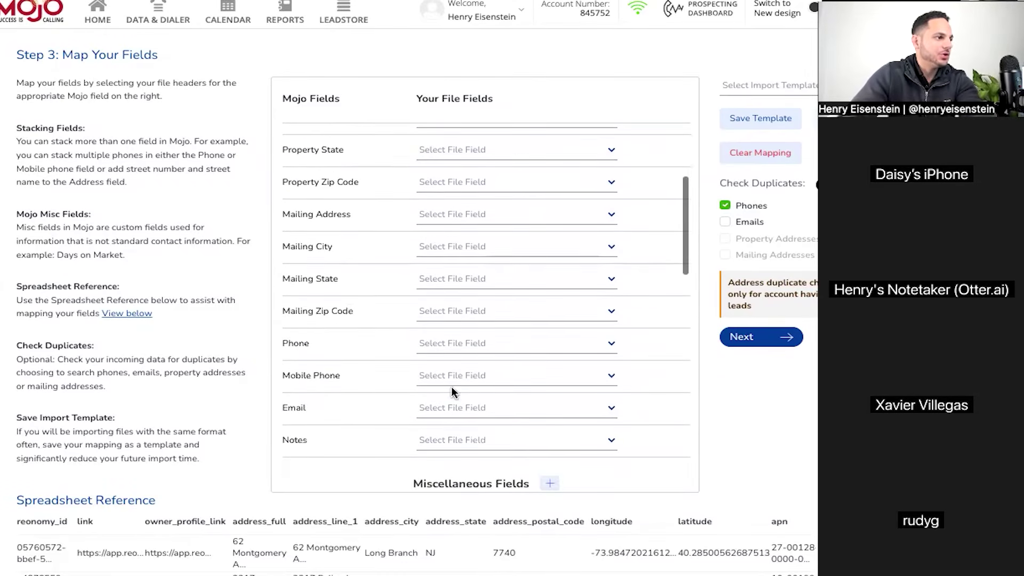
left_click(455, 343)
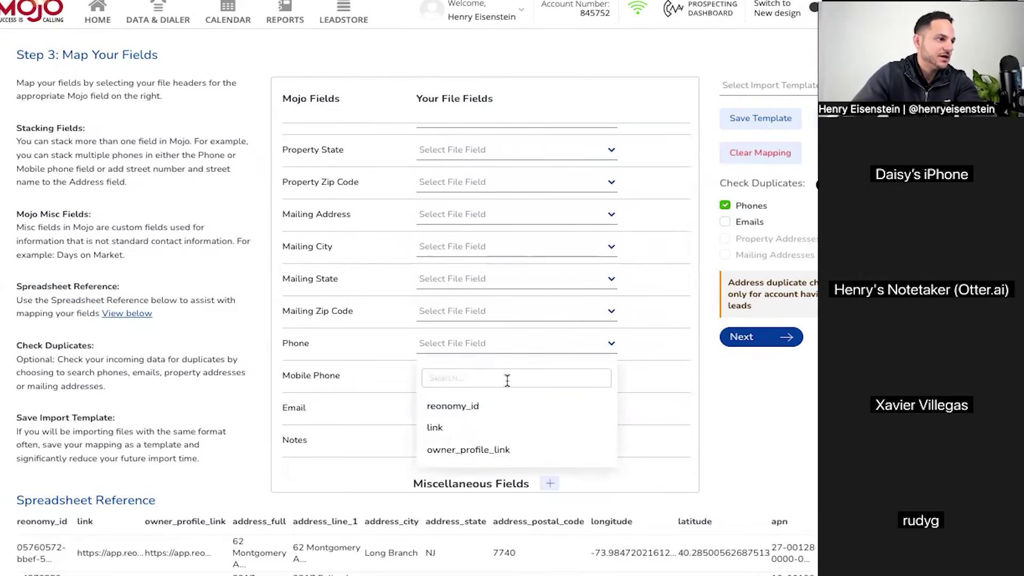
type("PHONE")
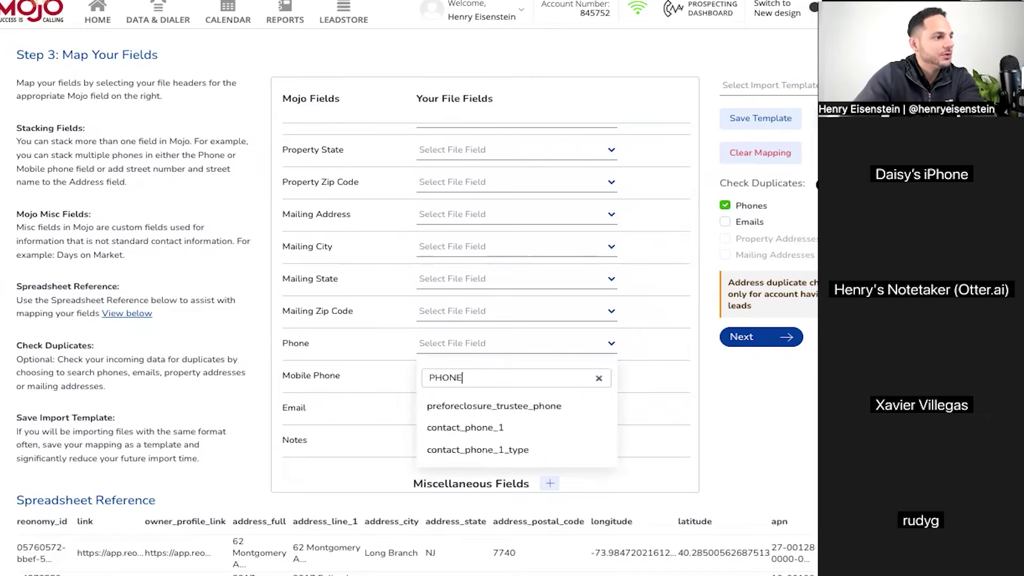
key("ctrl+a")
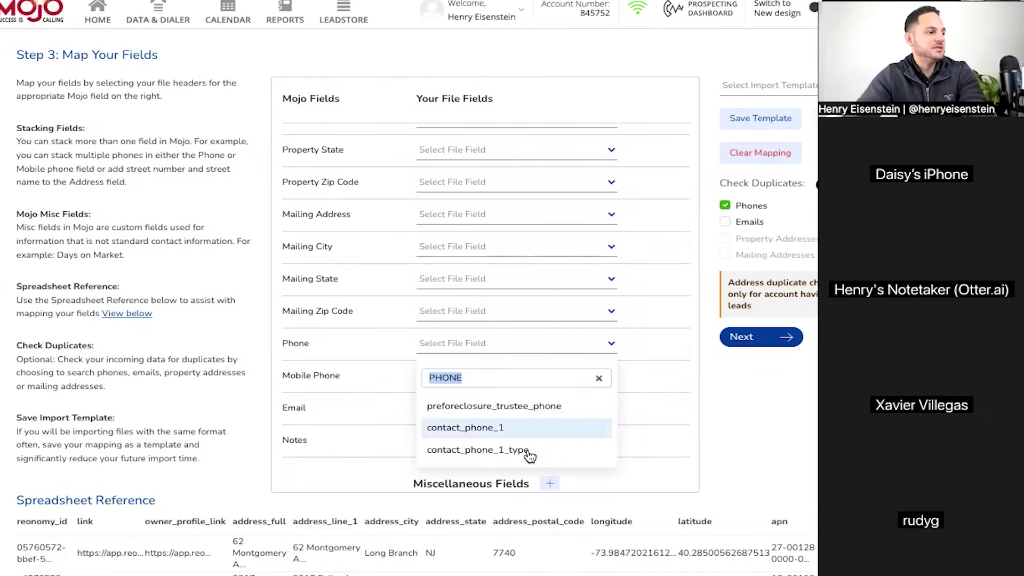
scroll(531, 456, "down", 1)
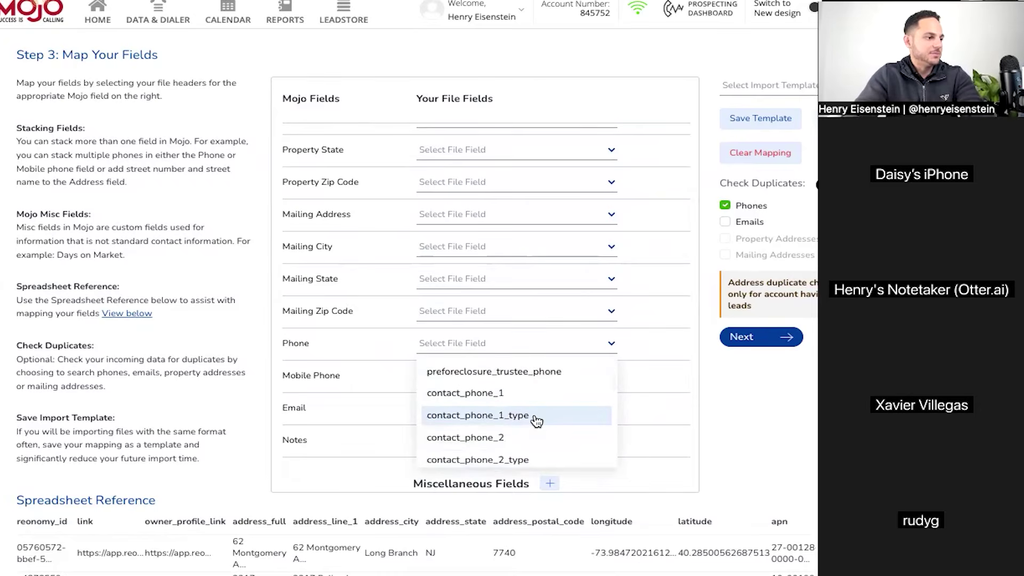
left_click(522, 393)
- Stack contact_phone_2 and contact_phone_3 under the Phone field as additional file columns
left_click(485, 361)
scroll(511, 466, "down", 1)
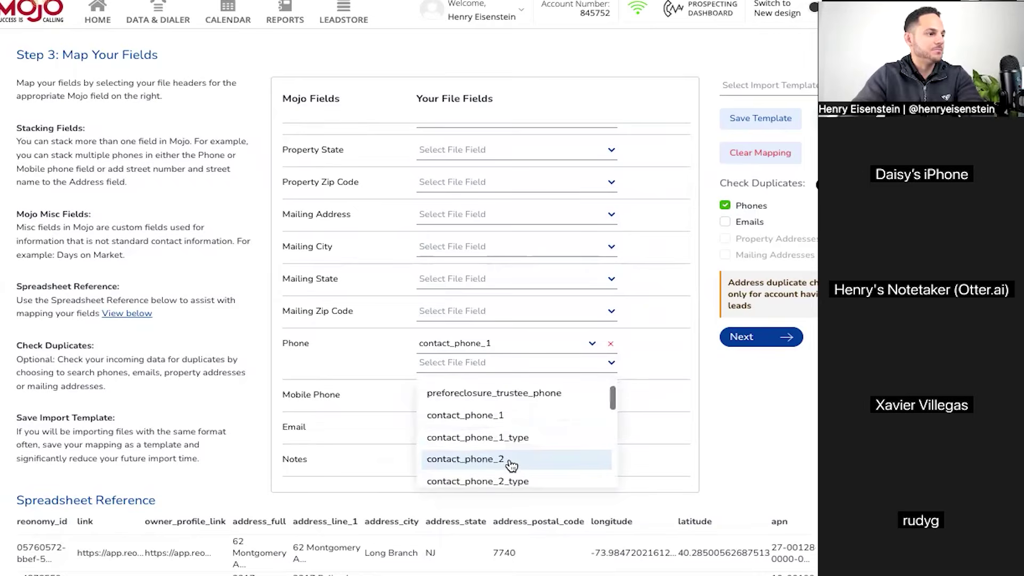
left_click(504, 459)
left_click(501, 381)
scroll(505, 451, "down", 2)
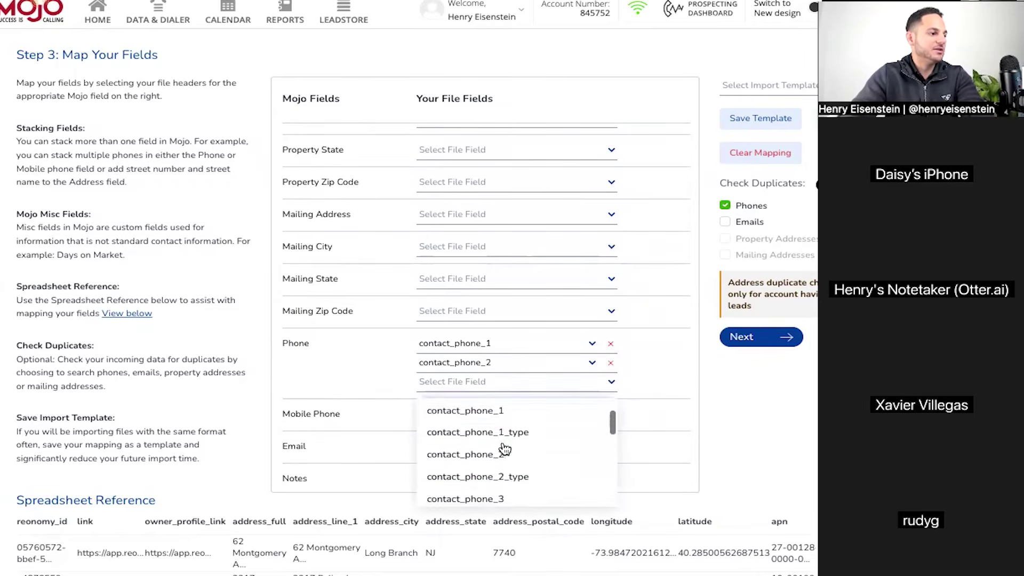
left_click(503, 467)
- Add the second contact's first number, contact_2_phone_1, to the stacked Phone columns
left_click(499, 403)
scroll(506, 472, "down", 2)
scroll(505, 471, "down", 2)
left_click(508, 499)
- Add the second contact's remaining numbers, contact_2_phone_2 and contact_2_phone_3, to the Phone field mapping
left_click(507, 424)
scroll(507, 460, "down", 2)
scroll(506, 467, "down", 2)
scroll(507, 467, "up", 2)
scroll(510, 477, "down", 2)
scroll(510, 484, "down", 3)
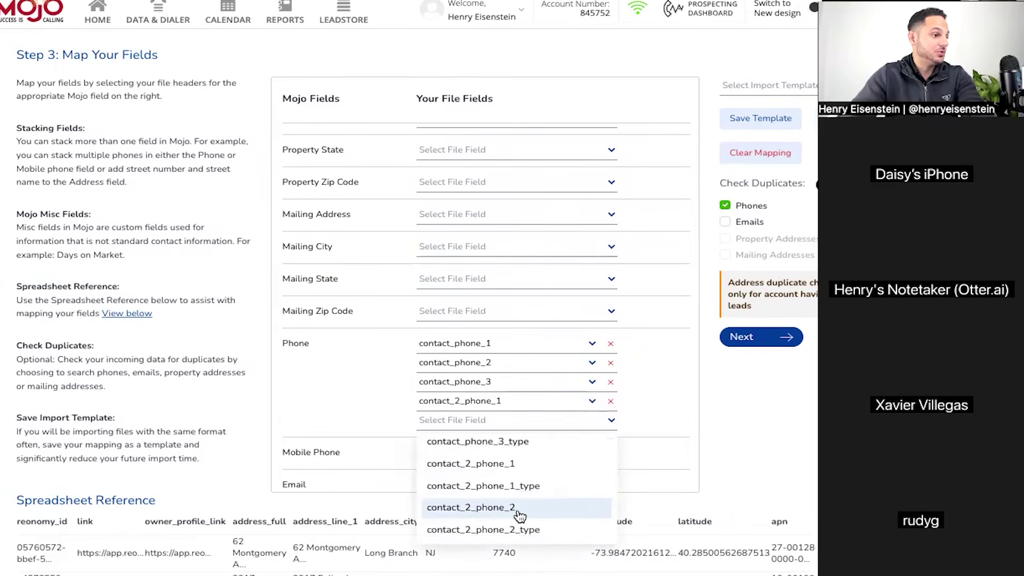
left_click(519, 515)
left_click(513, 444)
scroll(515, 536, "down", 5)
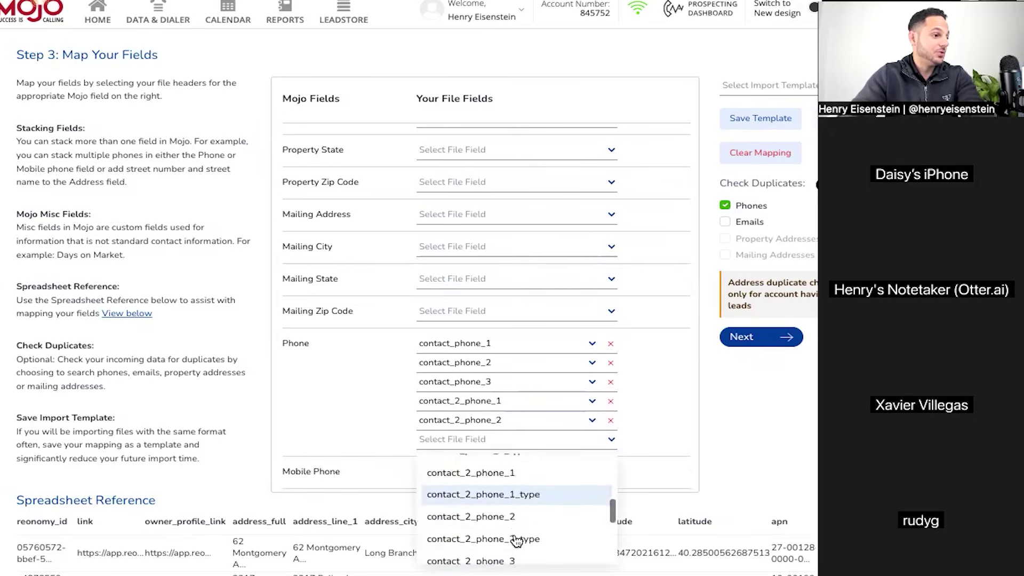
left_click(520, 502)
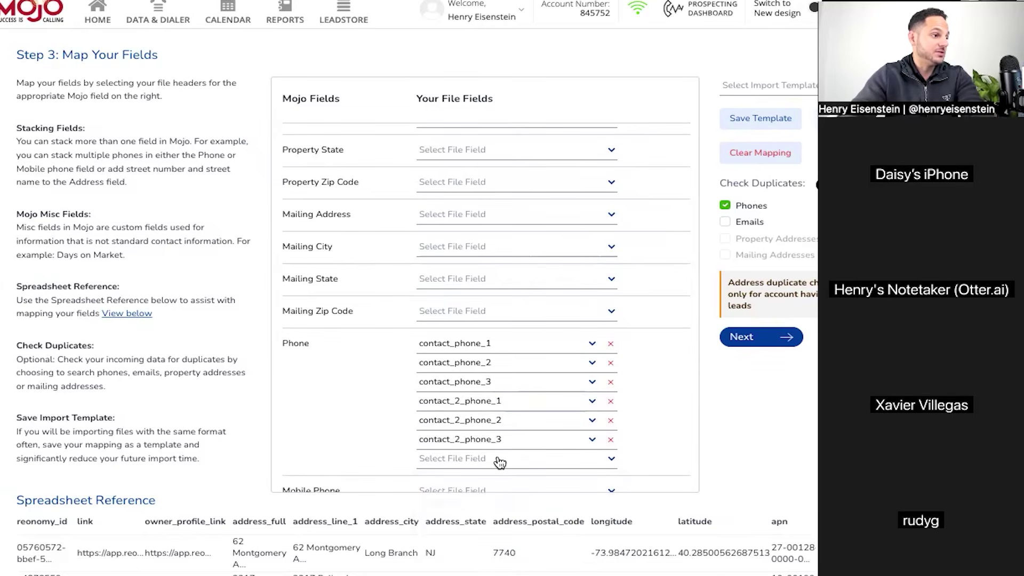
- Add the third contact's numbers contact_3_phone_1 and contact_3_phone_2 to the Phone field mapping
left_click(498, 459)
scroll(497, 462, "down", 3)
scroll(510, 400, "down", 10)
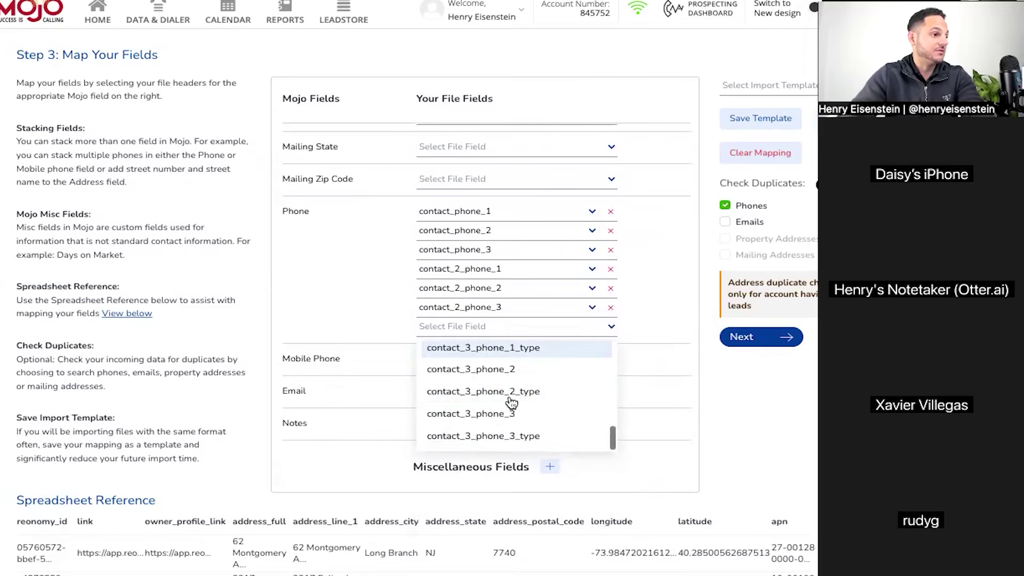
scroll(512, 403, "down", 1)
scroll(523, 347, "up", 2)
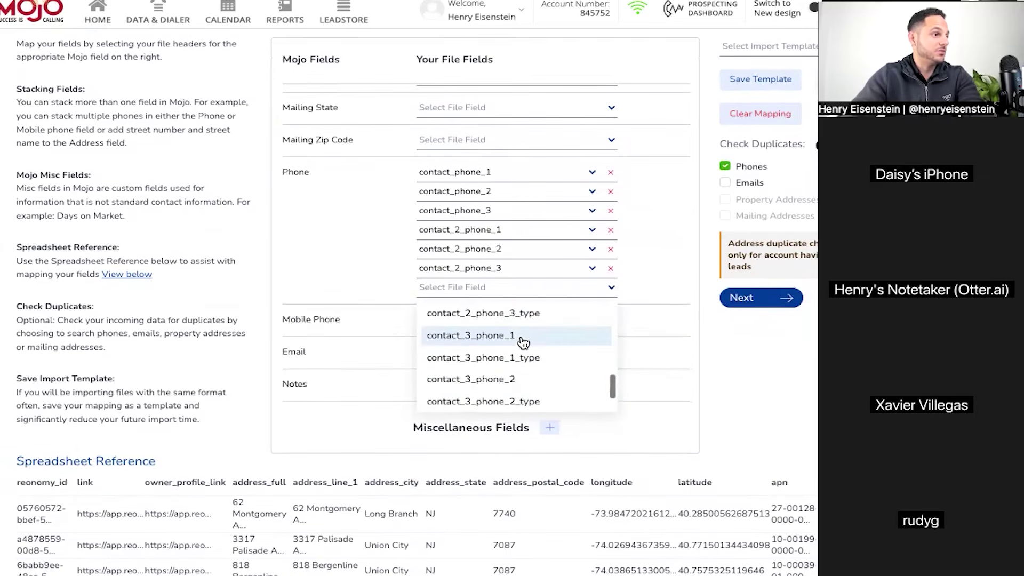
left_click(521, 342)
left_click(484, 308)
scroll(490, 384, "down", 8)
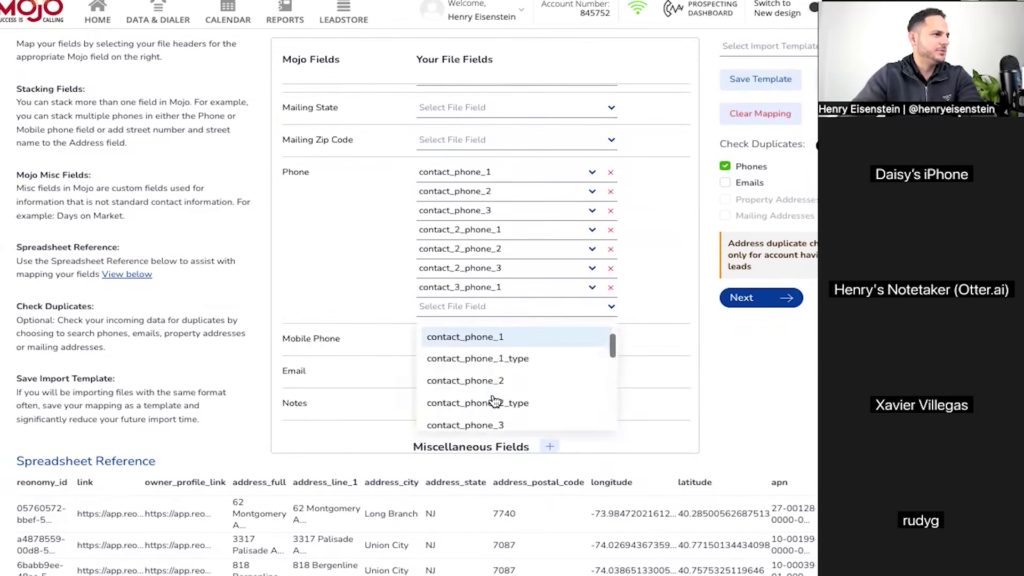
scroll(494, 402, "down", 1)
left_click(492, 403)
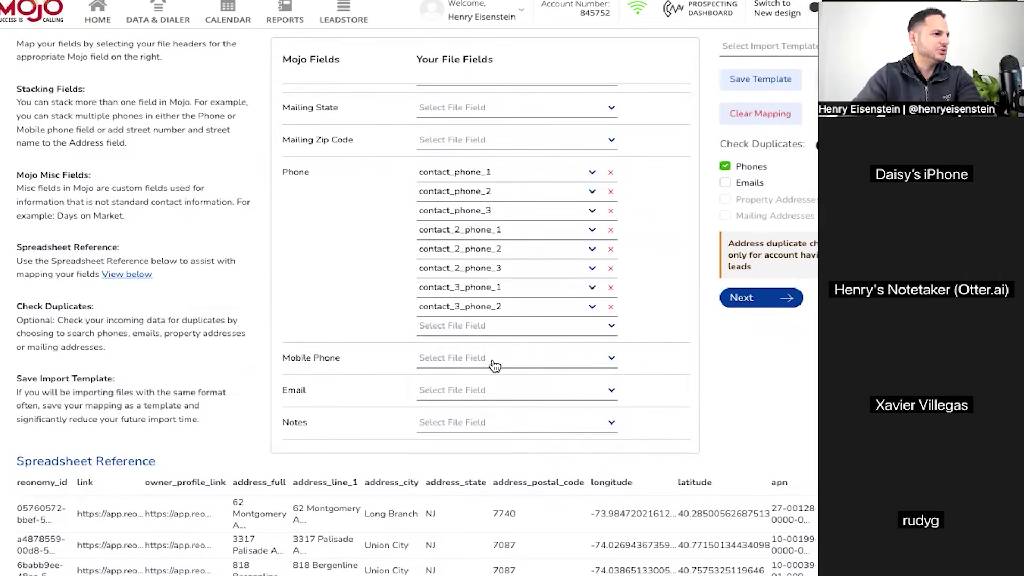
- Add the third contact's last number, contact_3_phone_3, to the stacked Phone columns
left_click(495, 331)
scroll(508, 411, "down", 9)
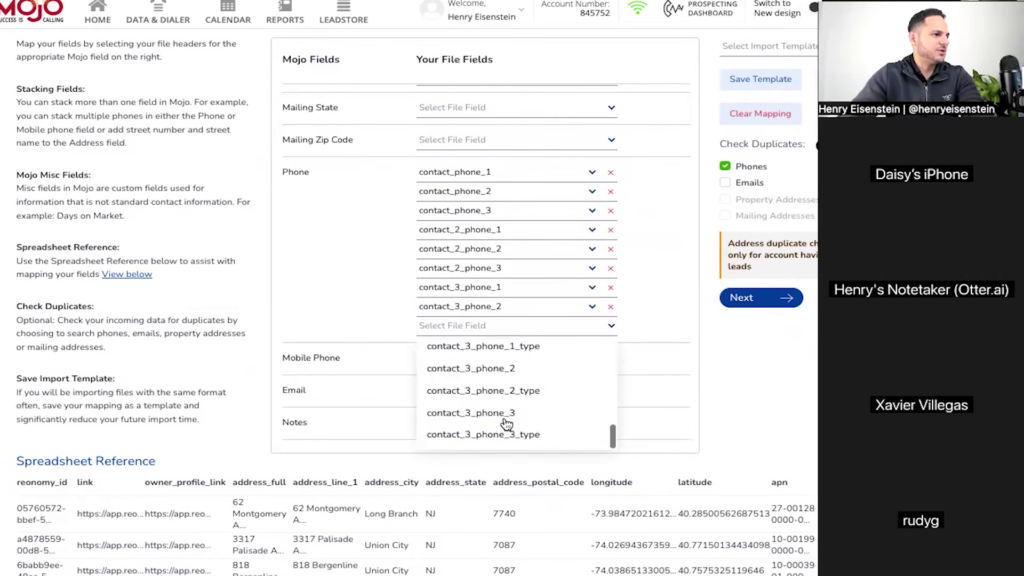
left_click(509, 414)
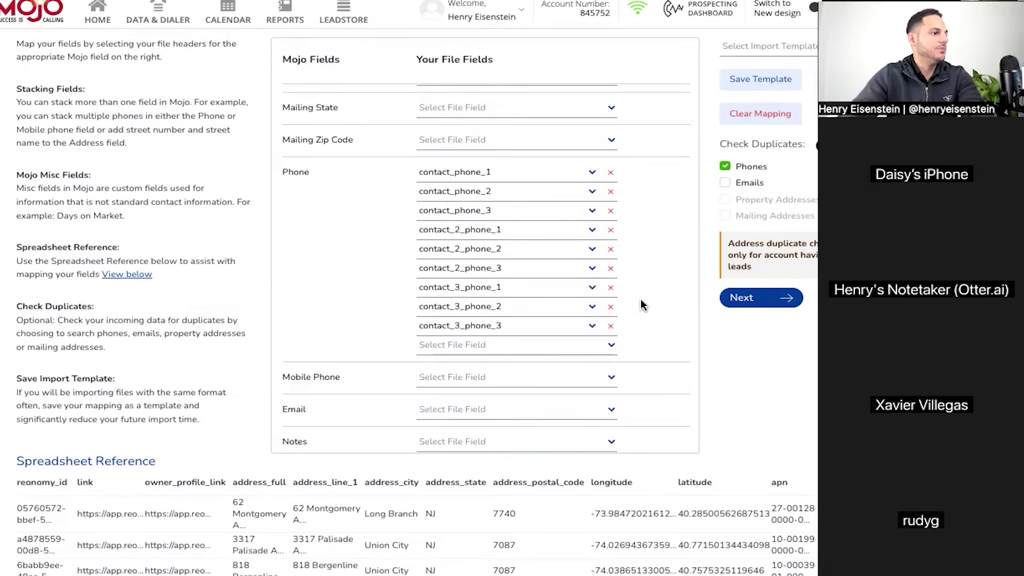
- Map the link and gross_building_area file columns to the Notes field
scroll(641, 300, "down", 2)
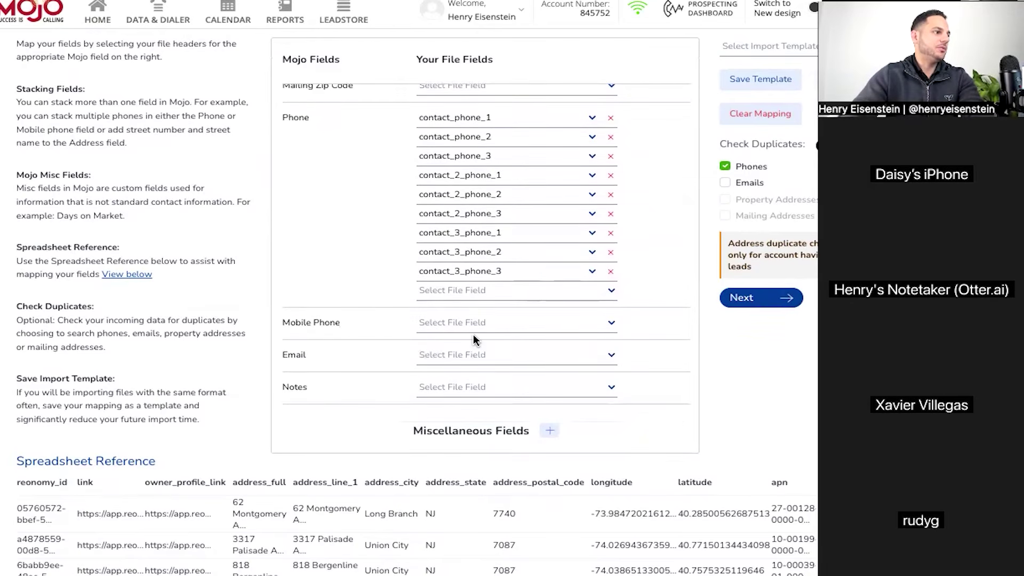
left_click(500, 395)
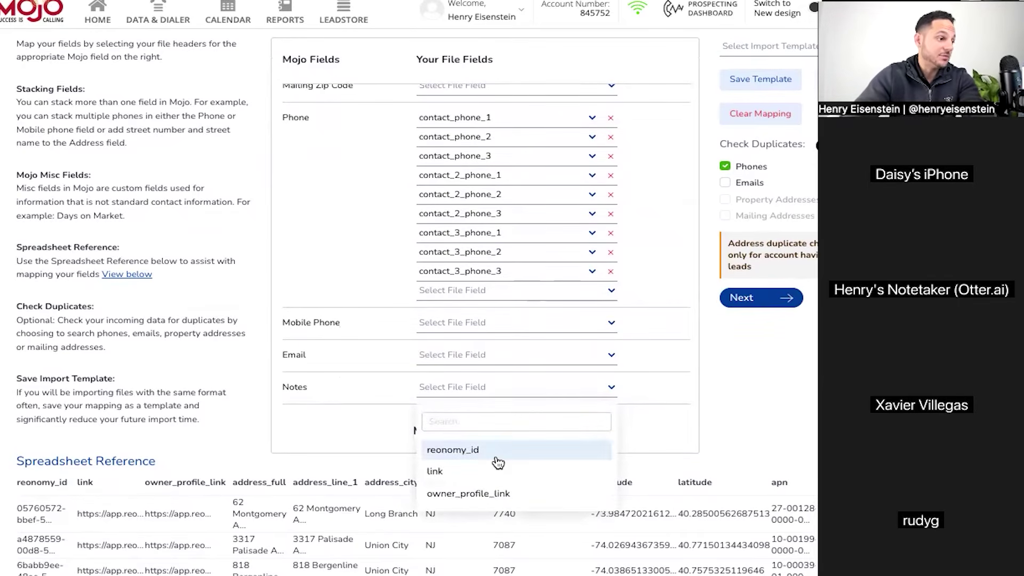
scroll(493, 458, "down", 1)
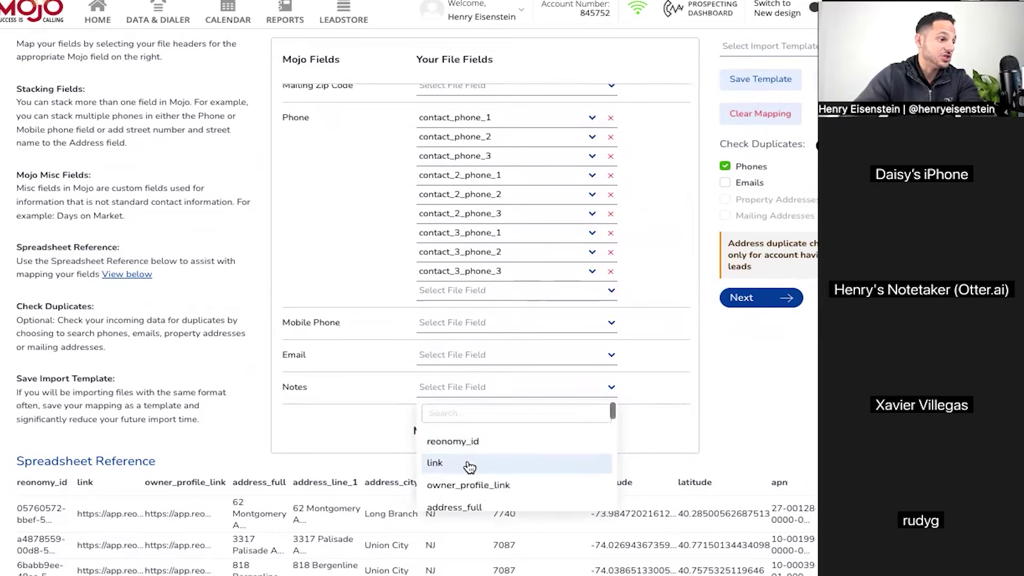
left_click(468, 464)
left_click(464, 411)
scroll(475, 498, "down", 3)
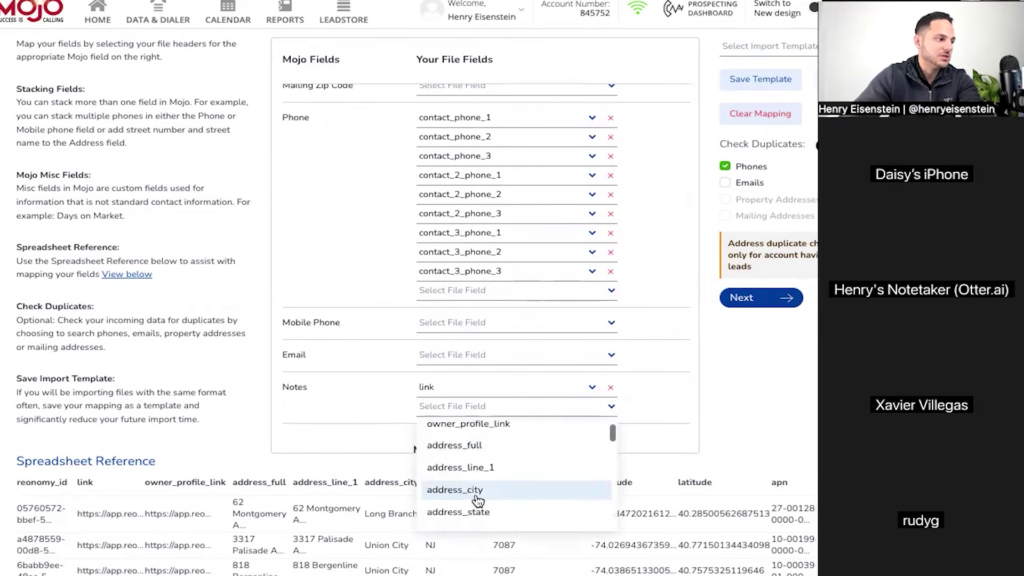
scroll(478, 501, "down", 5)
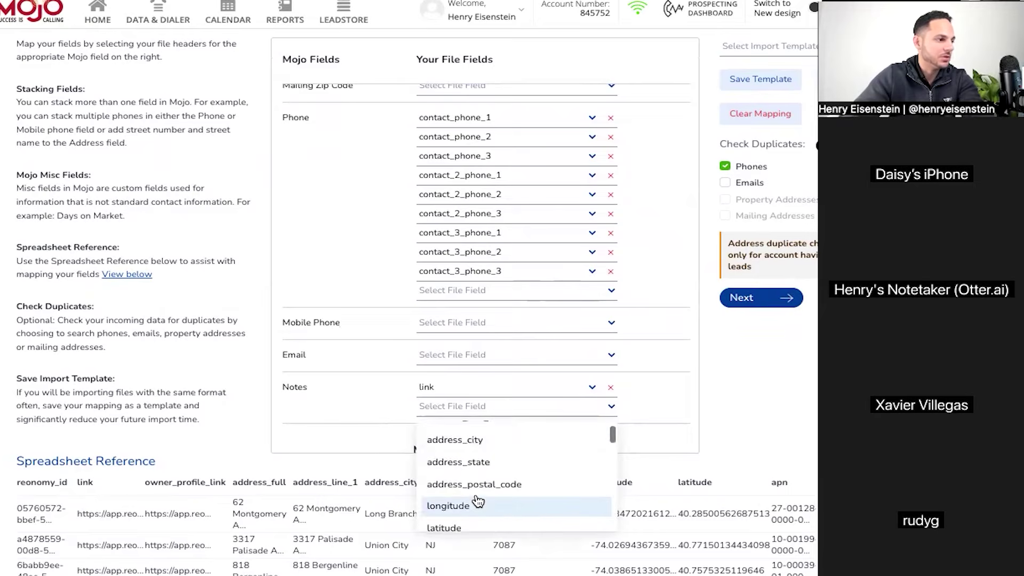
scroll(479, 501, "down", 3)
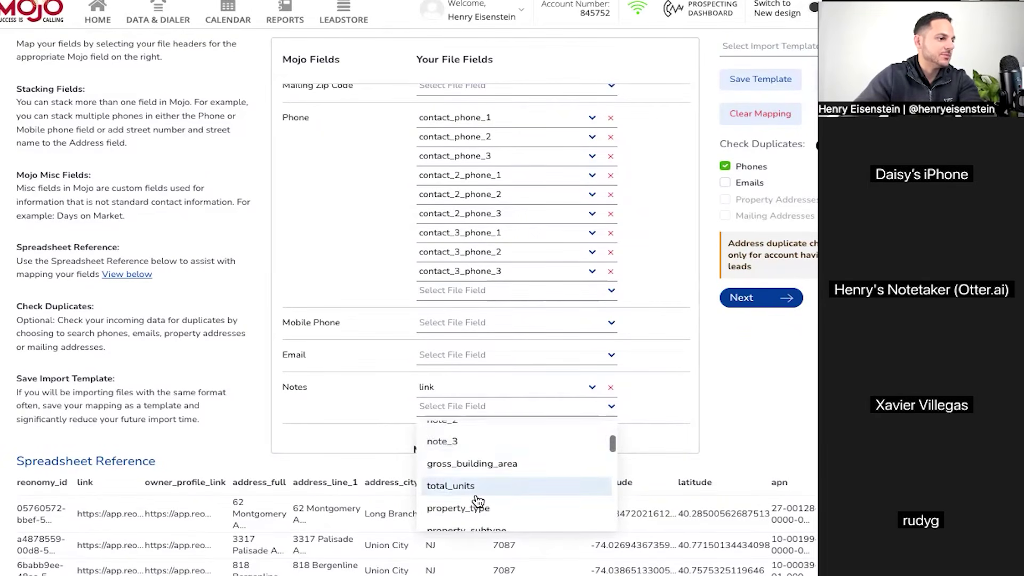
left_click(490, 467)
- Stack the total_units and year_built columns under the Notes field
left_click(469, 425)
scroll(487, 520, "down", 5)
scroll(488, 521, "down", 7)
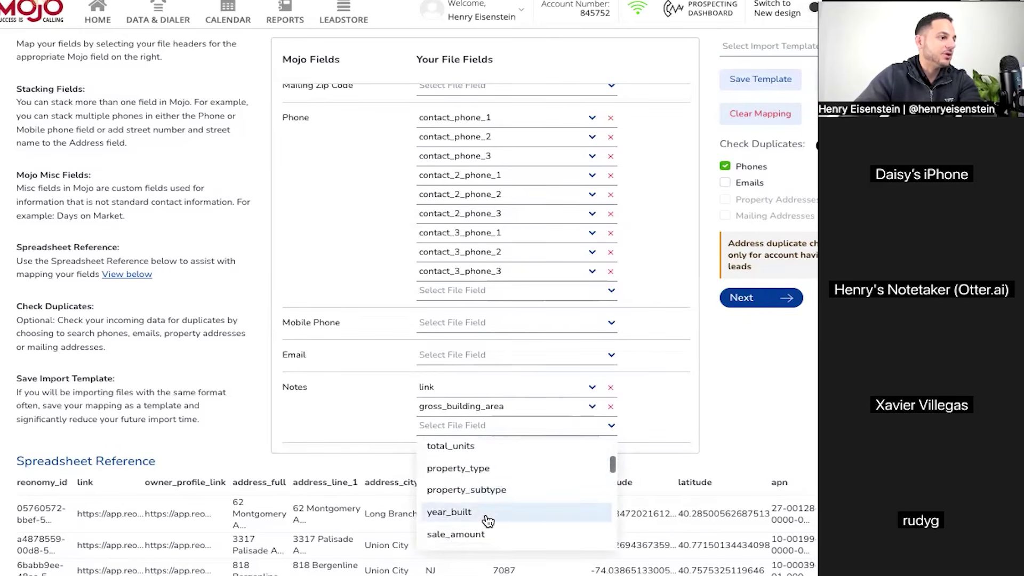
left_click(473, 446)
scroll(480, 524, "down", 6)
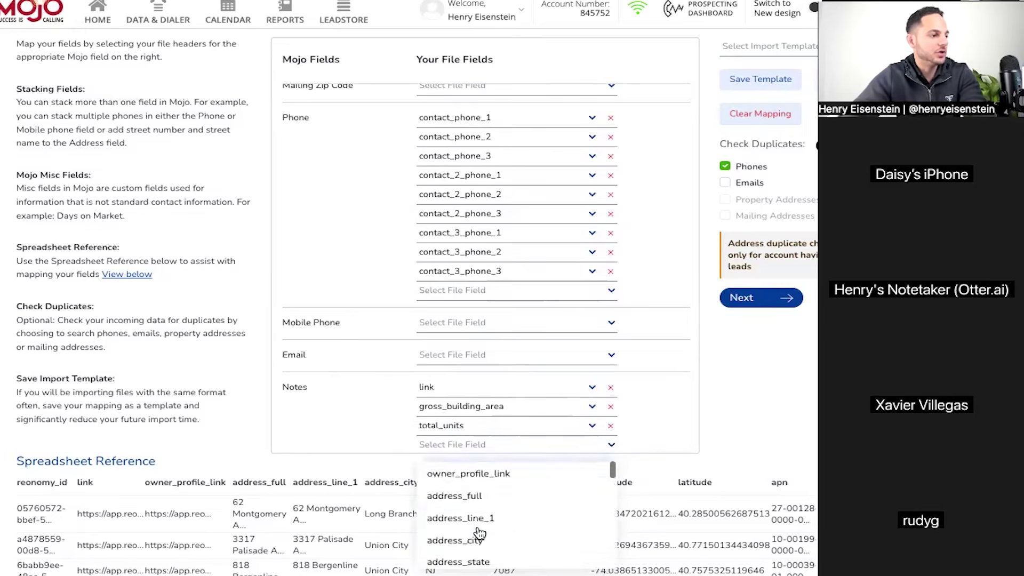
scroll(480, 532, "down", 6)
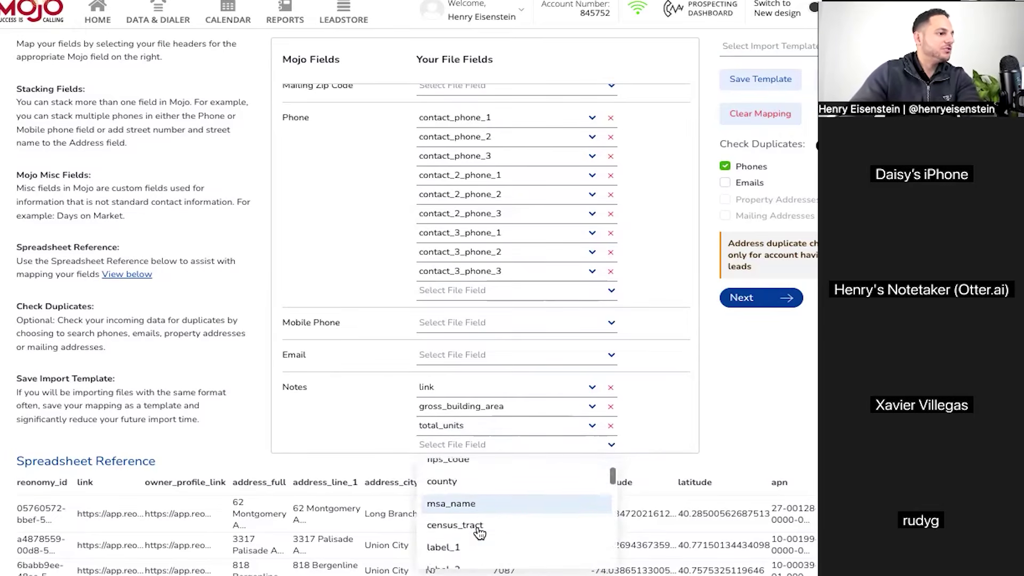
scroll(479, 532, "down", 3)
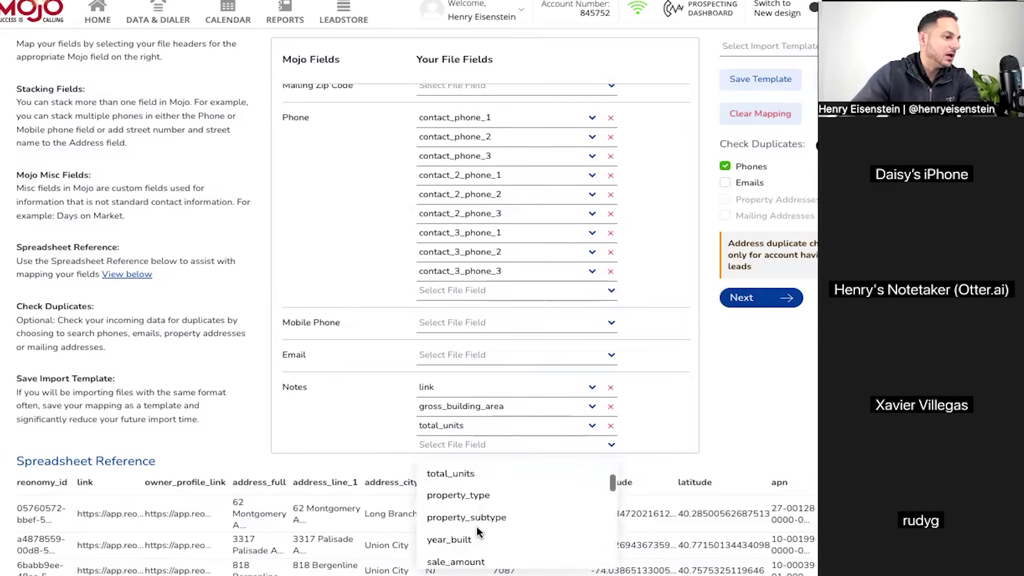
left_click(467, 491)
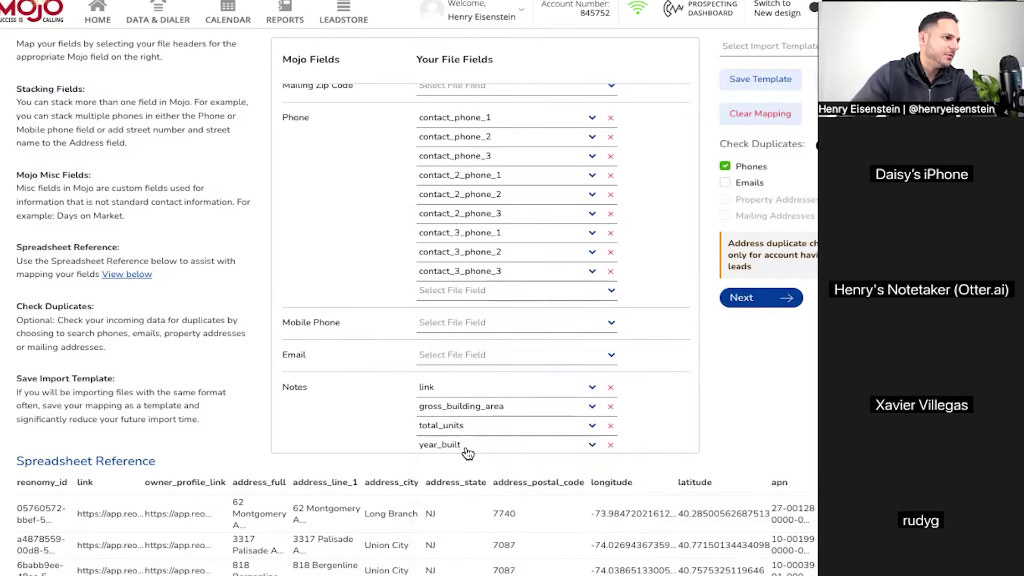
- Add the sale_amount column to the stacked Notes columns
scroll(468, 453, "down", 1)
left_click(475, 420)
scroll(481, 512, "down", 5)
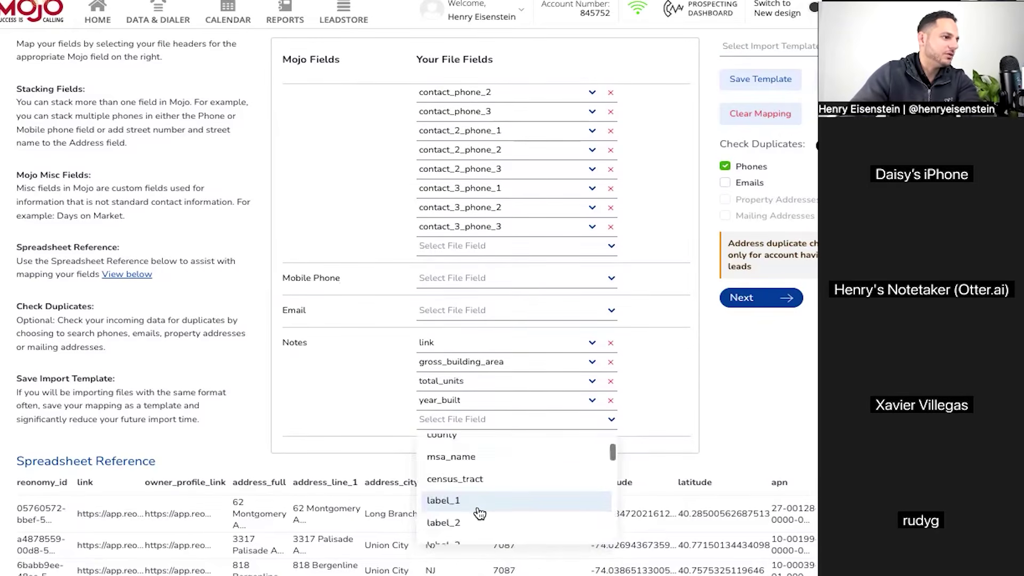
scroll(479, 512, "down", 8)
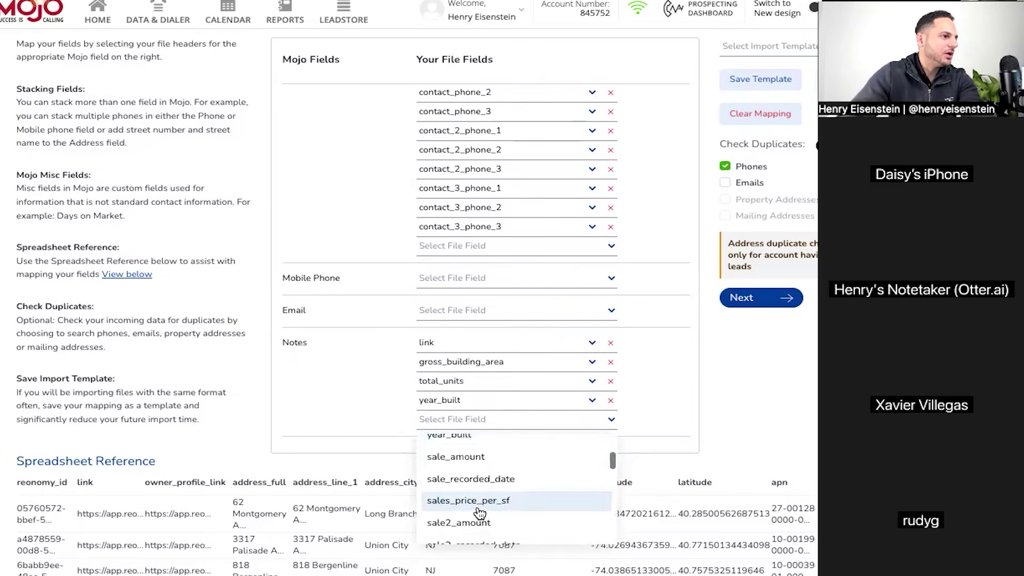
scroll(480, 513, "down", 1)
scroll(477, 510, "up", 7)
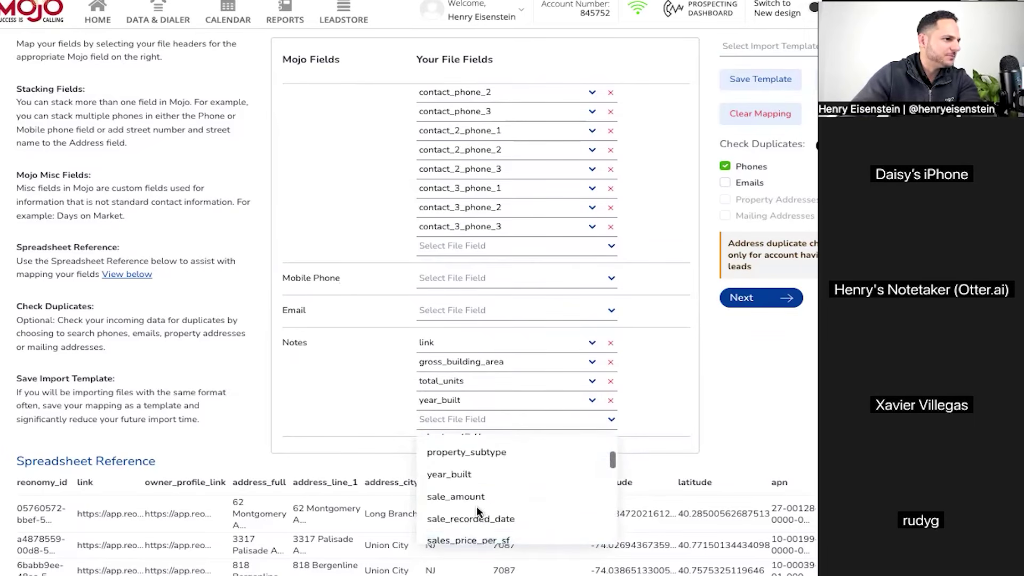
scroll(492, 486, "down", 3)
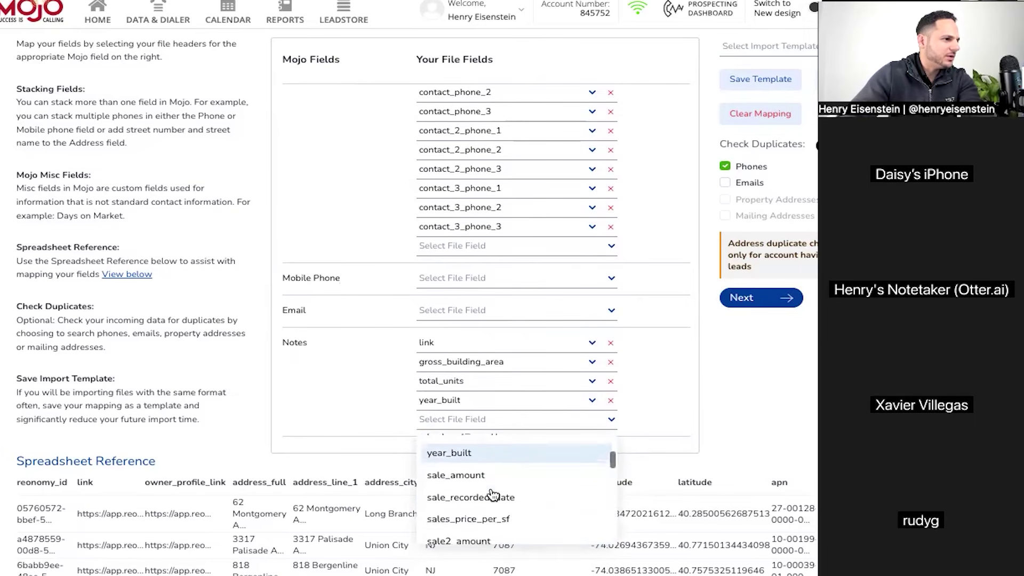
left_click(493, 473)
- Look through the remaining file columns for further property details worth adding to Notes
left_click(479, 447)
scroll(479, 517, "down", 6)
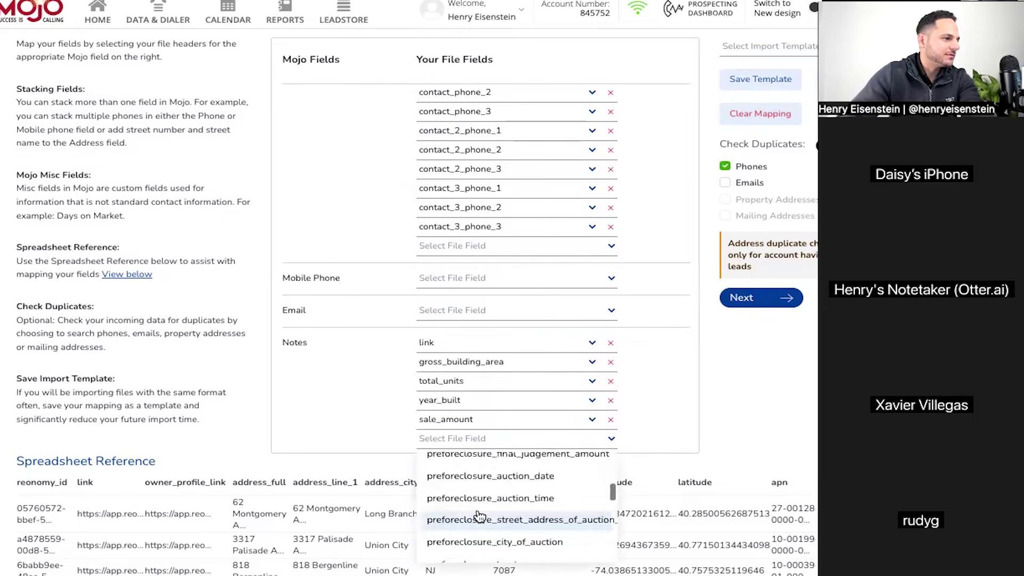
scroll(480, 516, "down", 10)
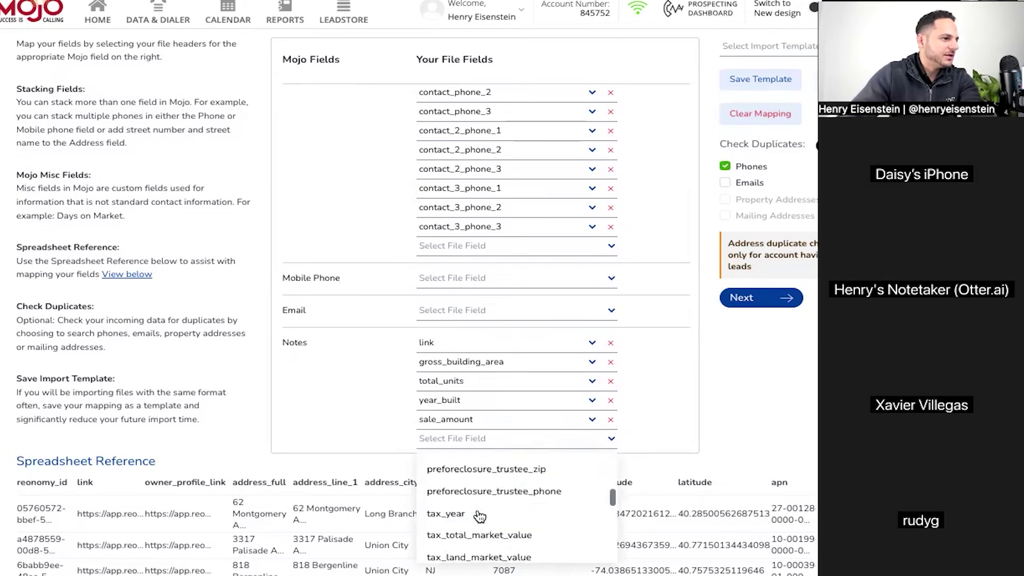
scroll(479, 517, "down", 8)
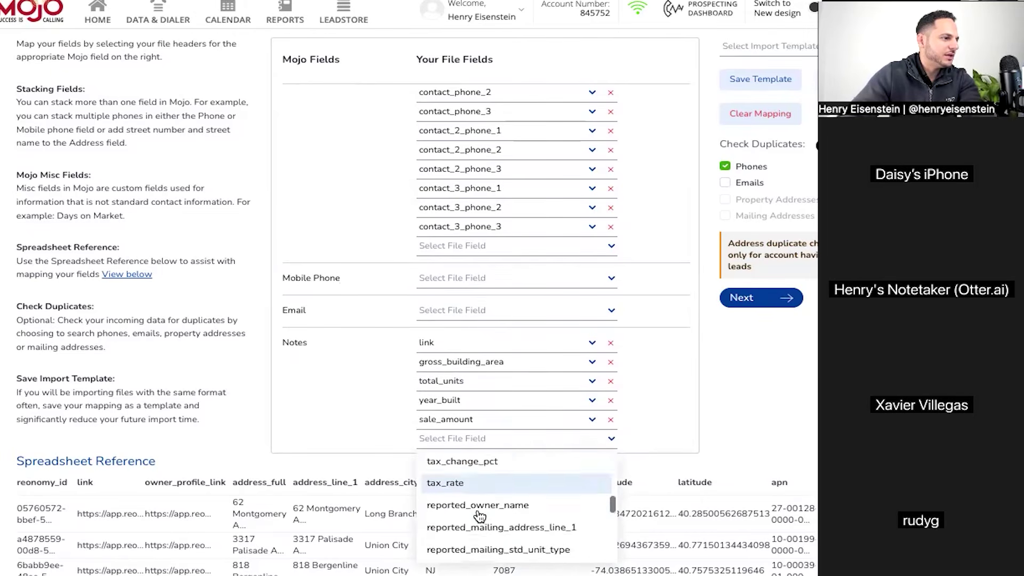
scroll(479, 516, "down", 5)
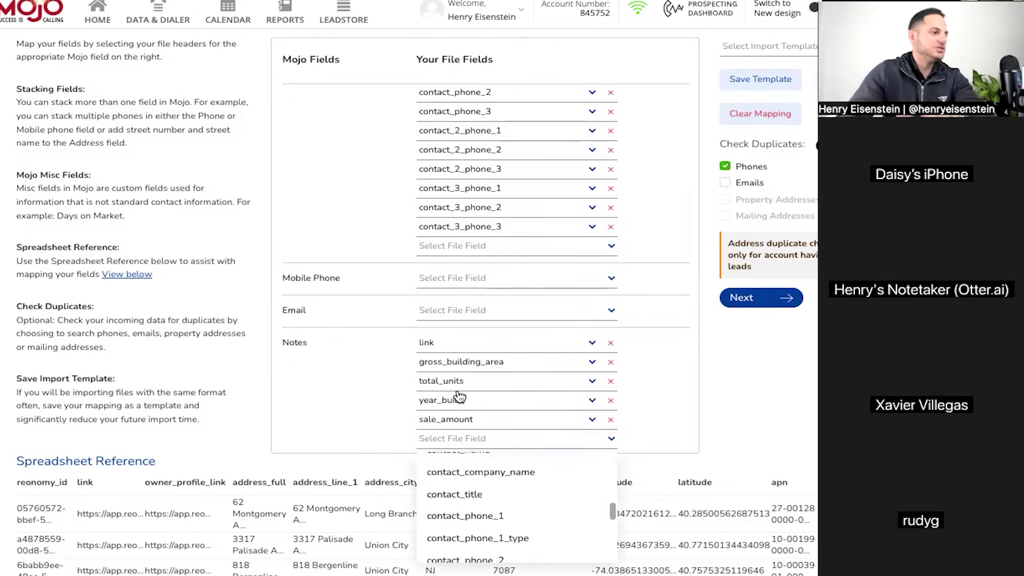
left_click(659, 393)
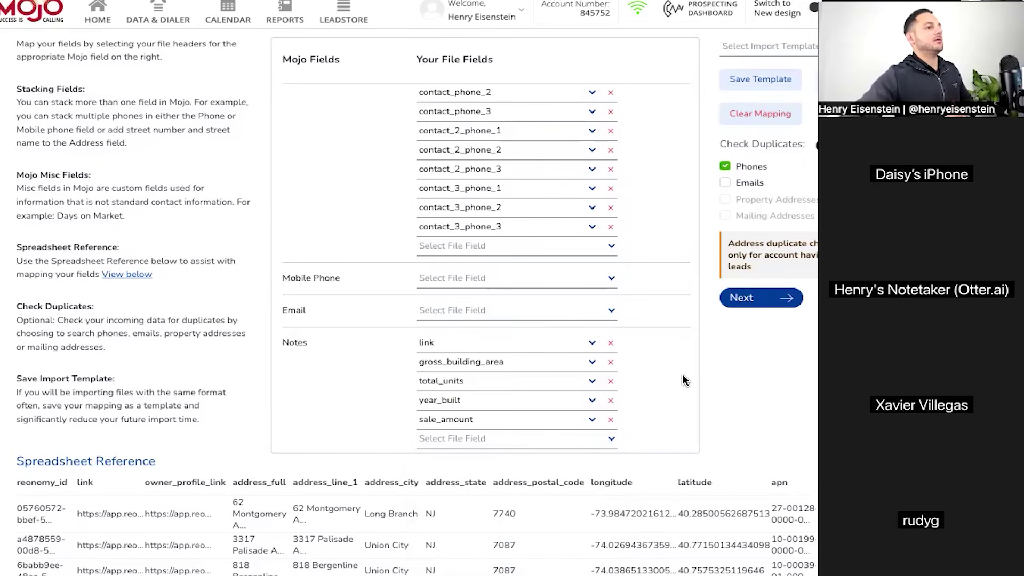
left_click(739, 73)
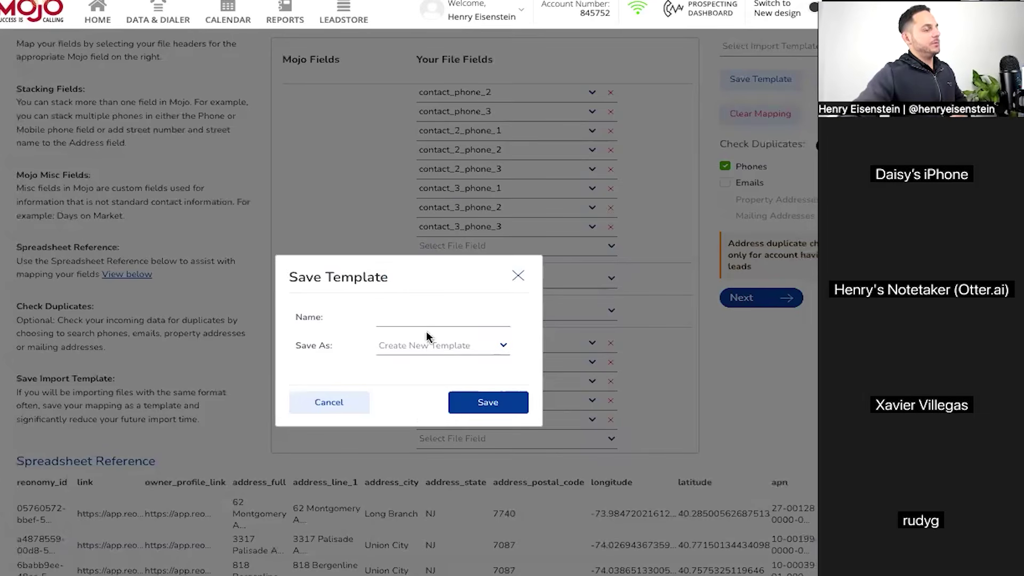
left_click(405, 317)
type("REON")
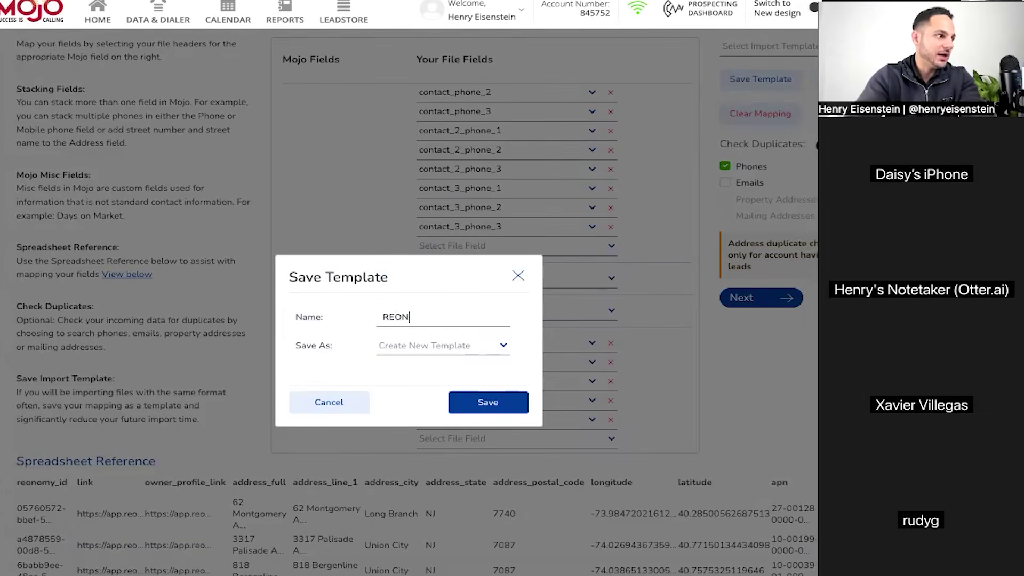
type("MOMY IMPORT")
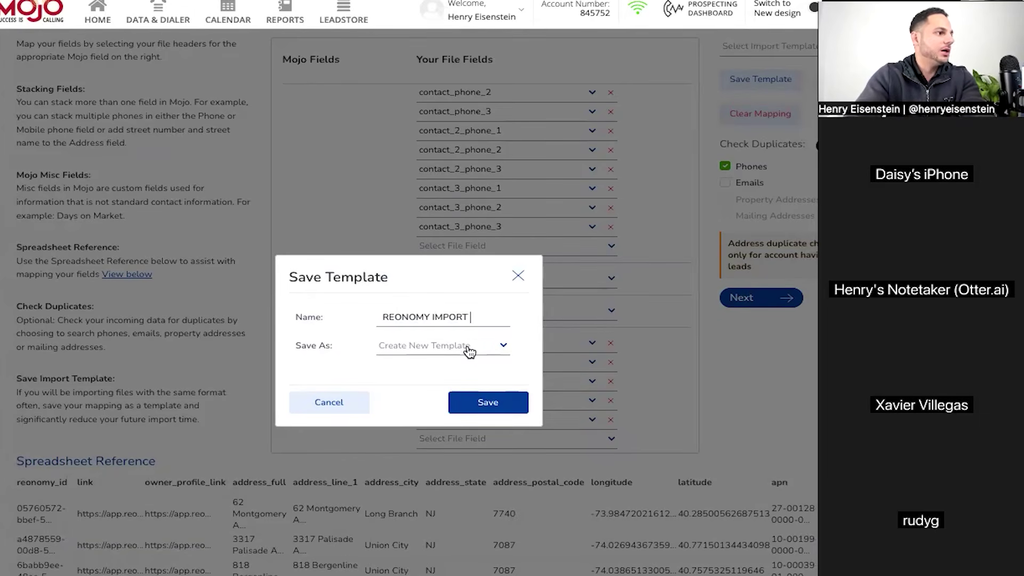
left_click(469, 351)
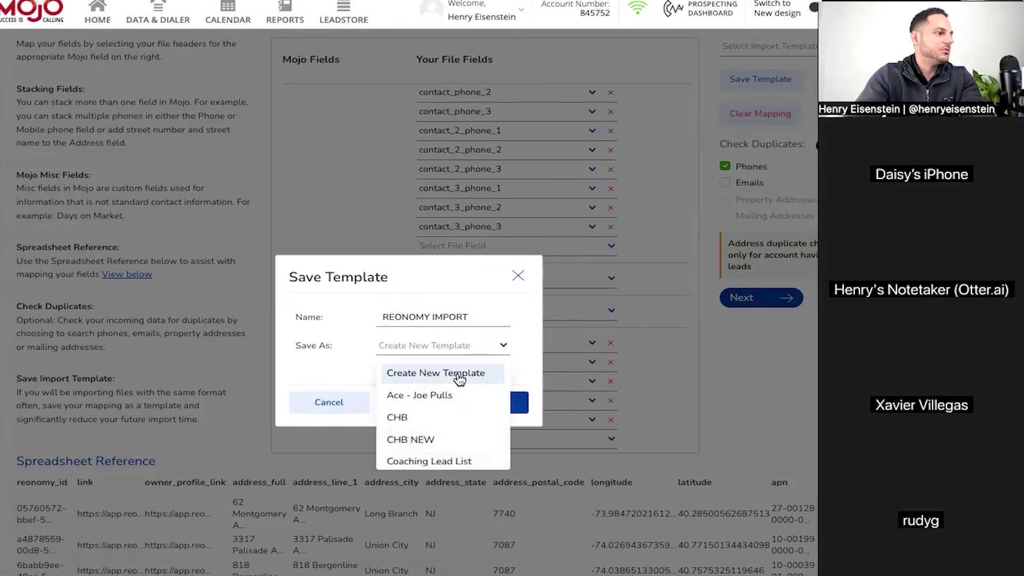
left_click(459, 376)
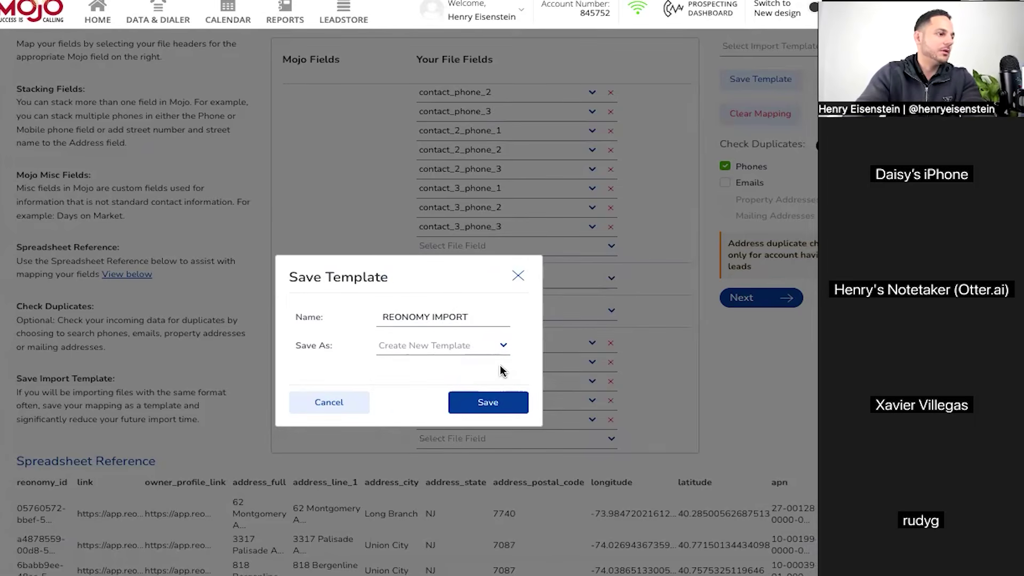
left_click(512, 277)
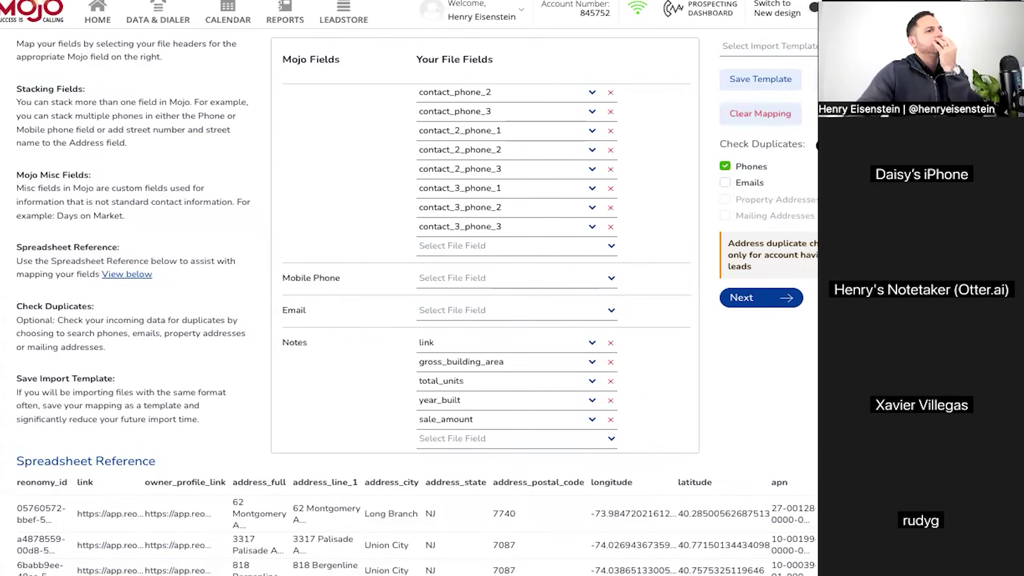
- Proceed from the completed field mapping to the import summary and review its import stats
scroll(800, 192, "right", 3)
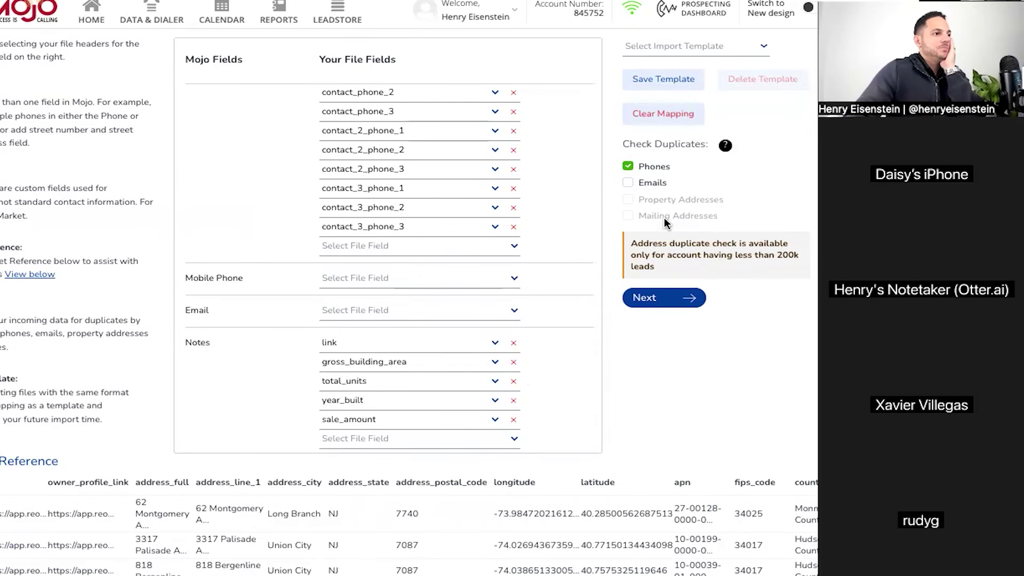
left_click(663, 298)
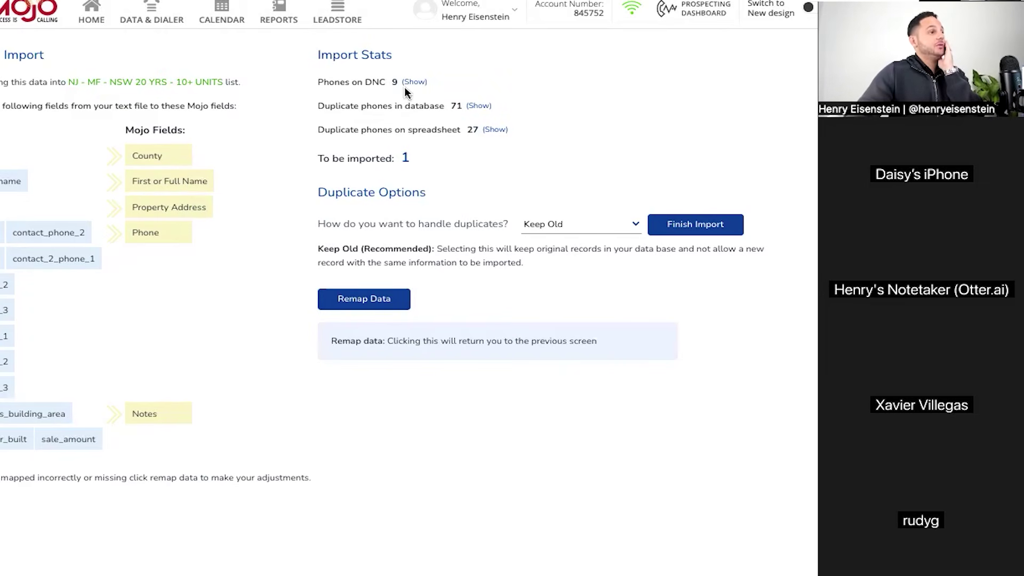
left_click_drag(357, 82, 383, 81)
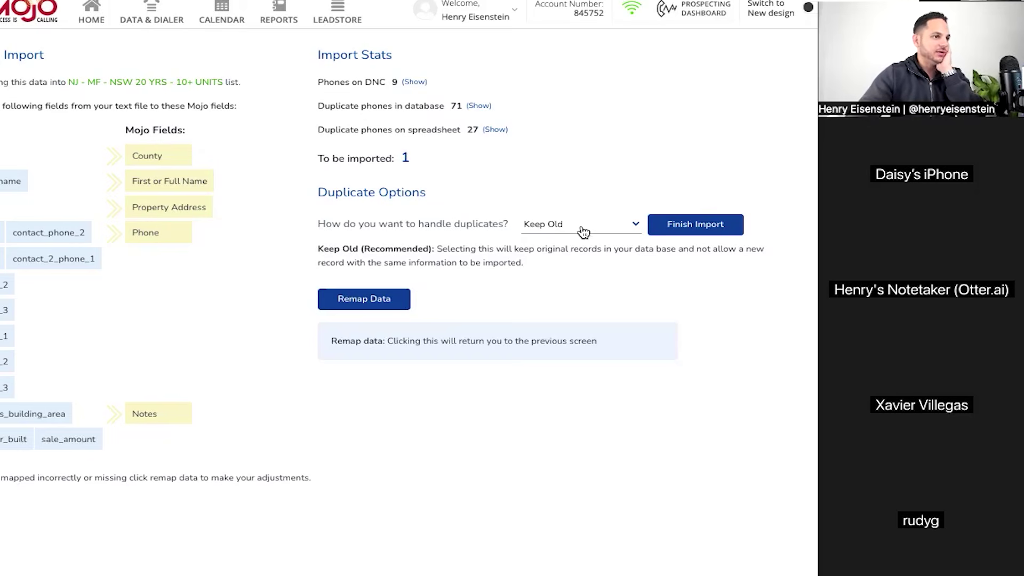
left_click_drag(391, 160, 447, 162)
left_click(447, 161)
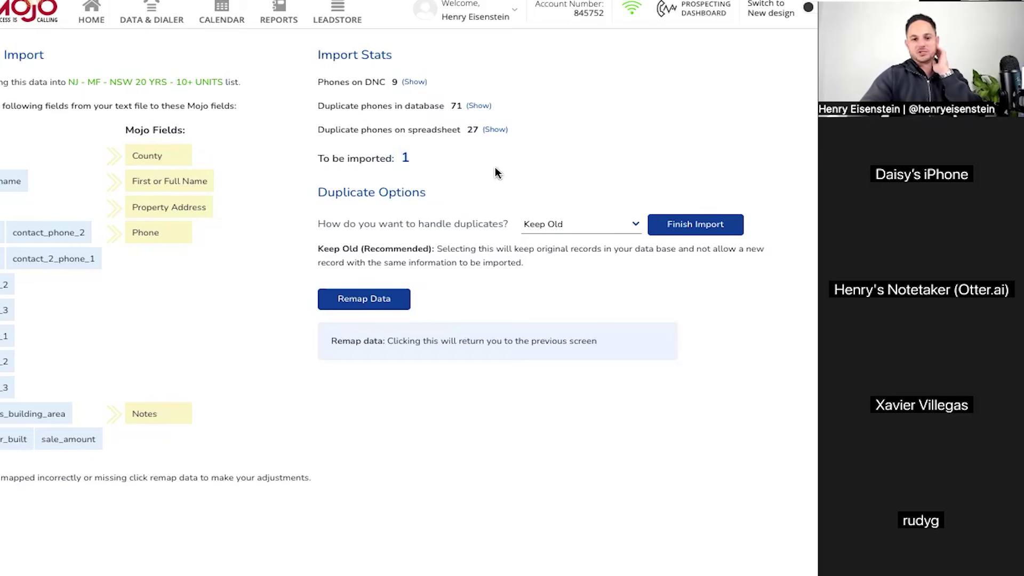
- Set duplicate handling to Import New and Old and finish the import
left_click(538, 223)
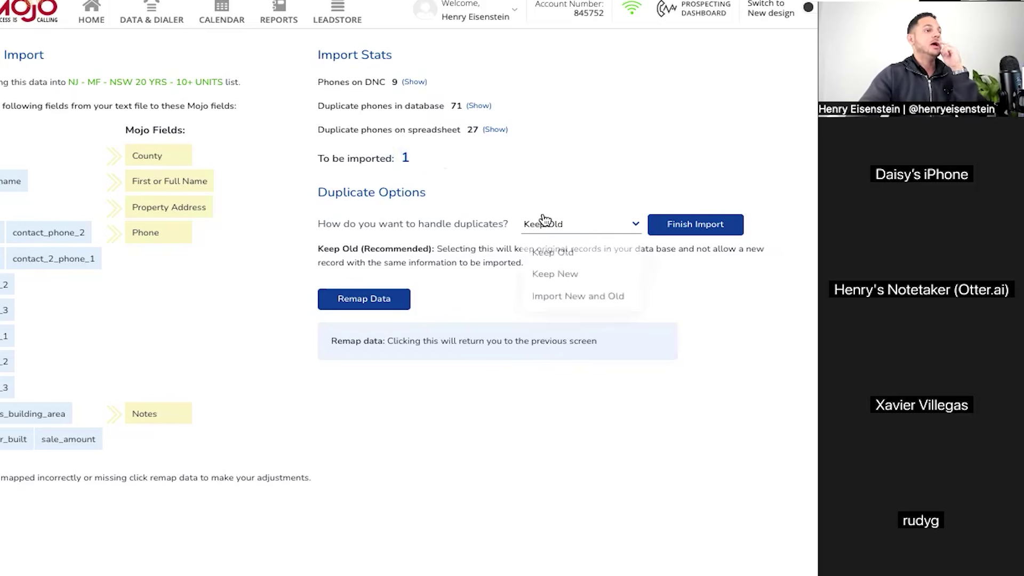
left_click(585, 298)
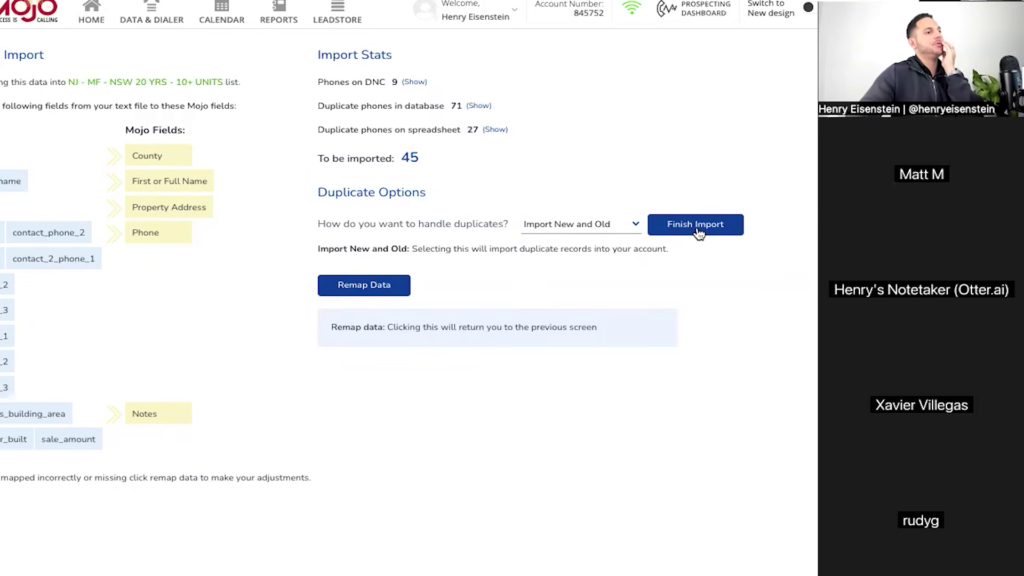
left_click(668, 224)
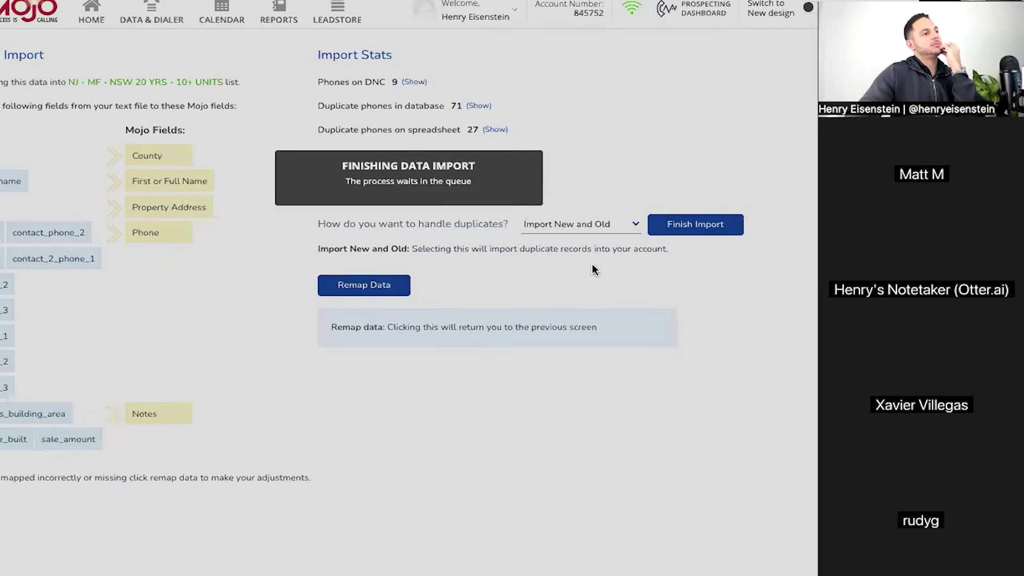